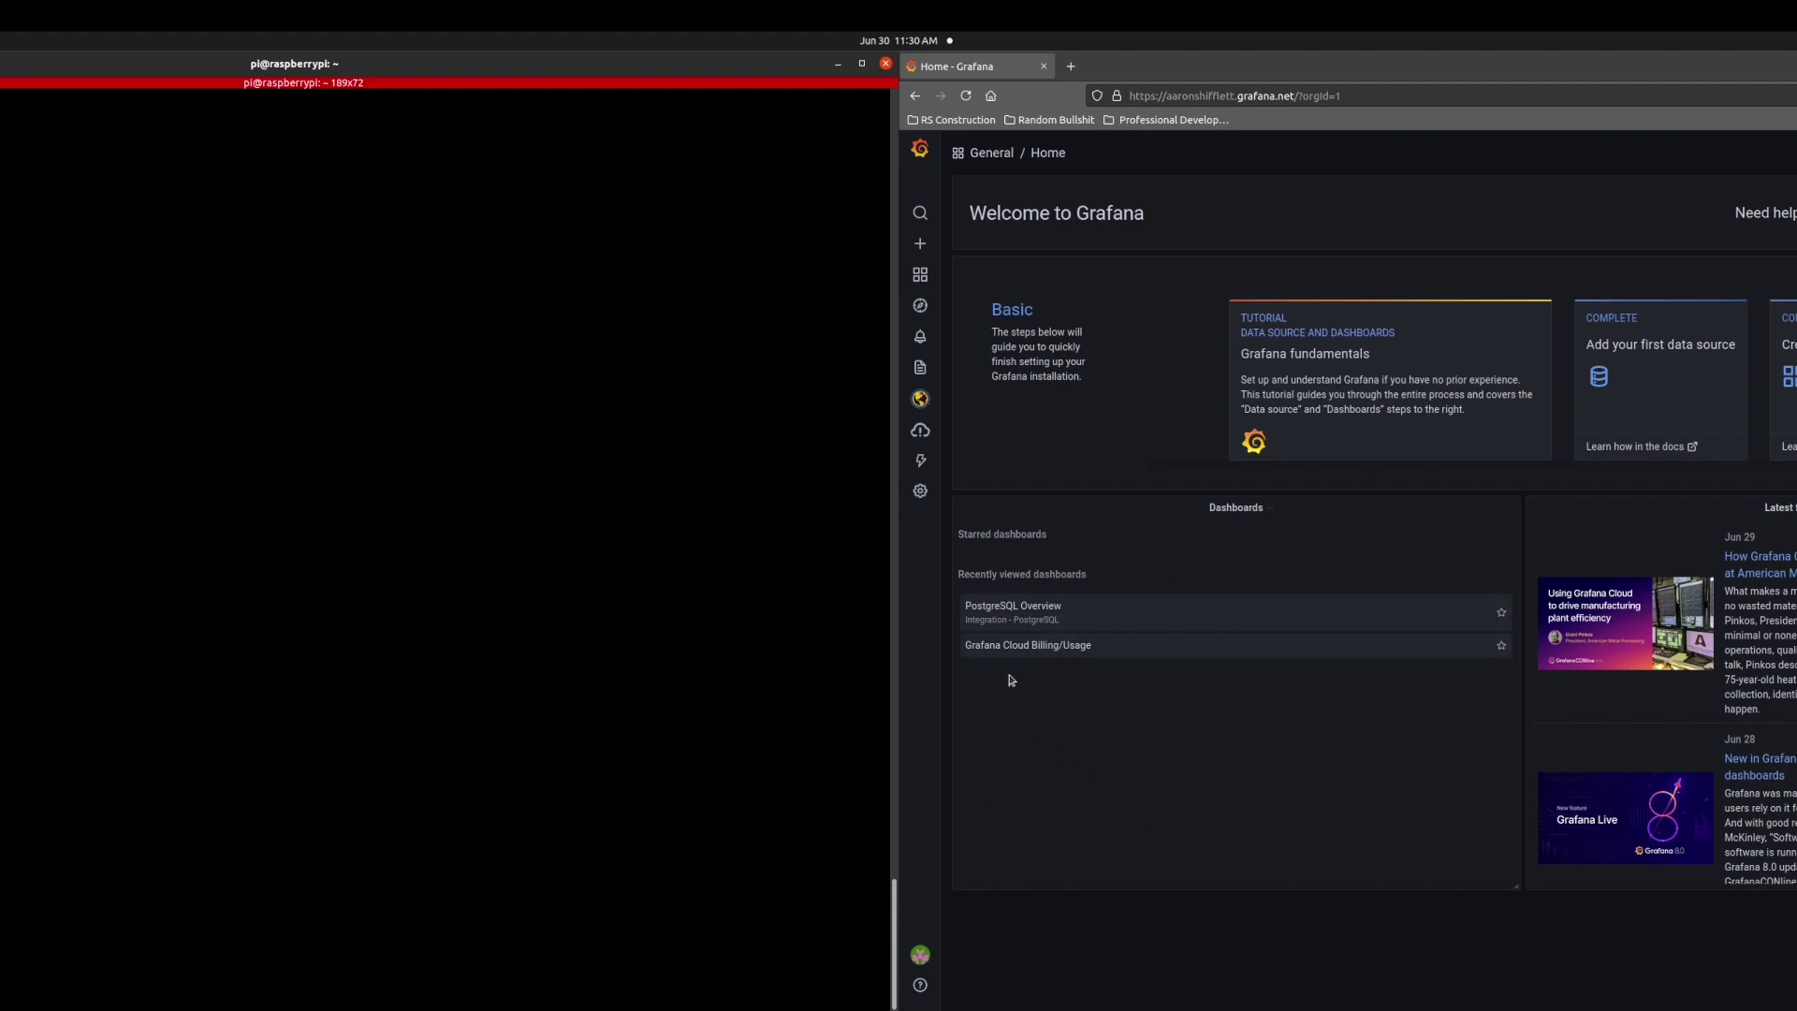
Show the Onboarding flyout's Walkthrough and Integrations Management options from the home page sidebar.
{"action": "mouse_move", "coordinate": [921, 468]}
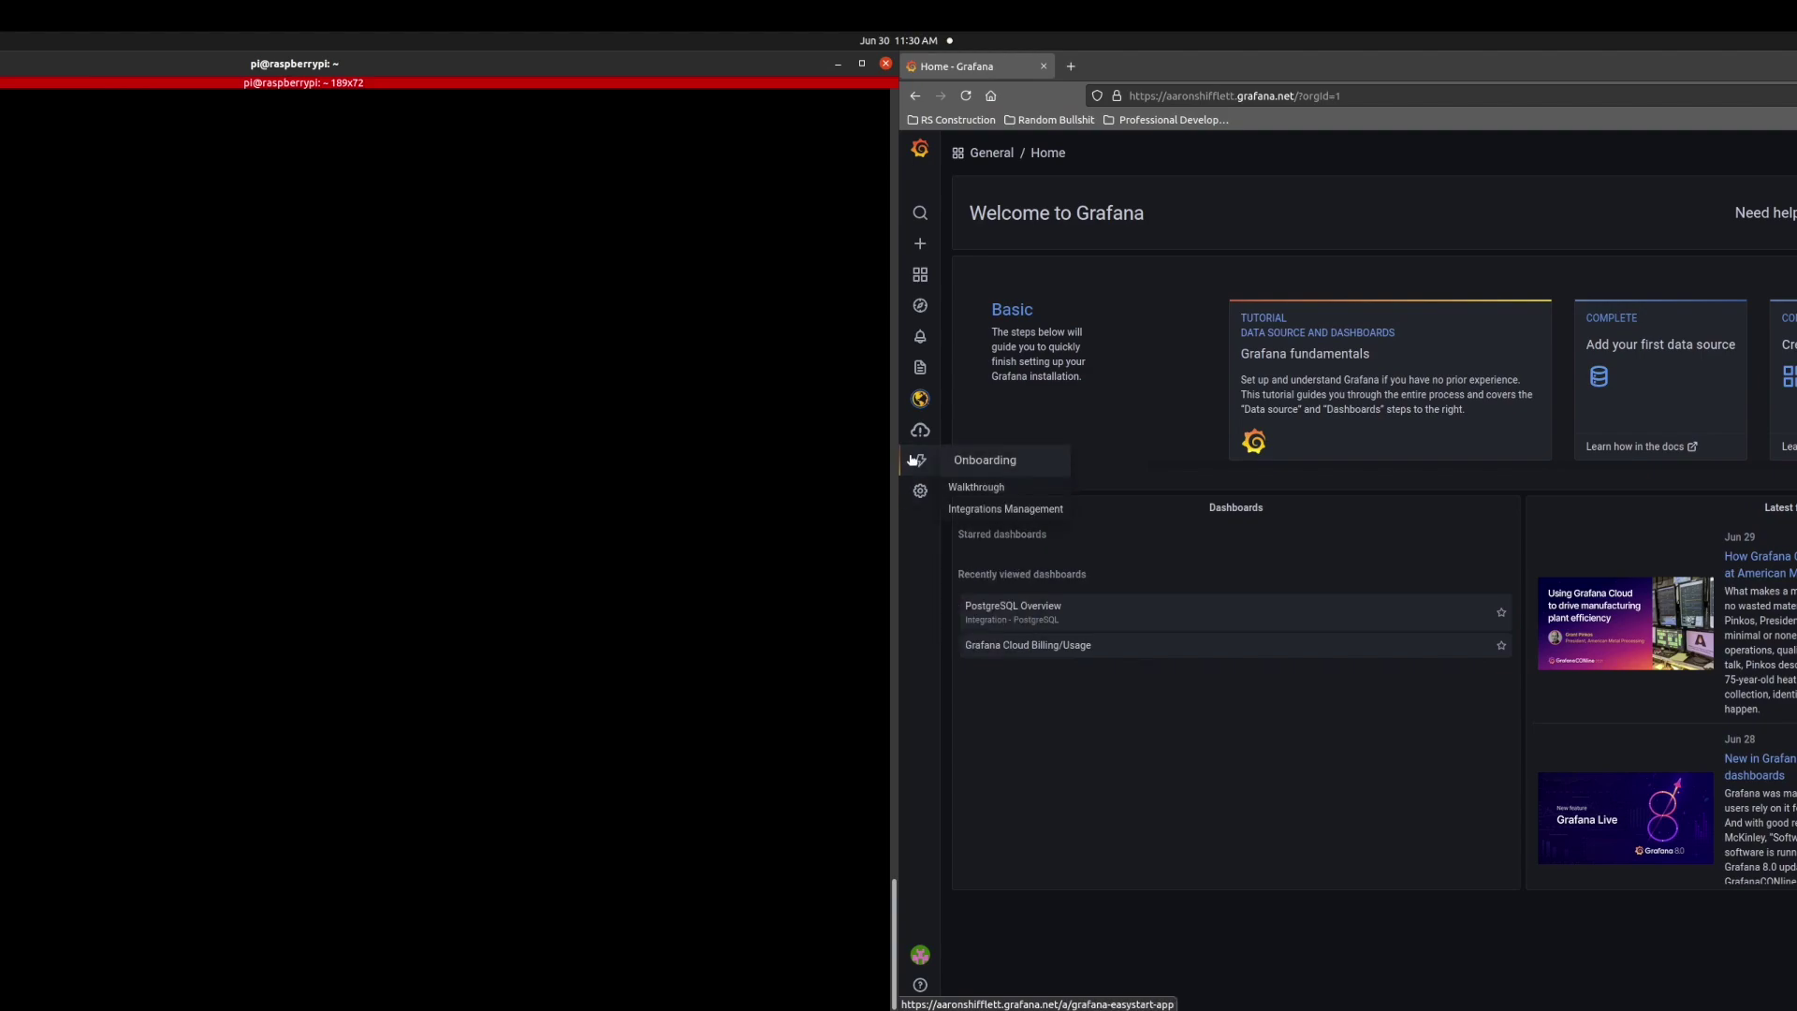
Start the integrations walkthrough, pick the PostgreSQL tile, and continue to its agent install page.
{"action": "left_click", "coordinate": [973, 487]}
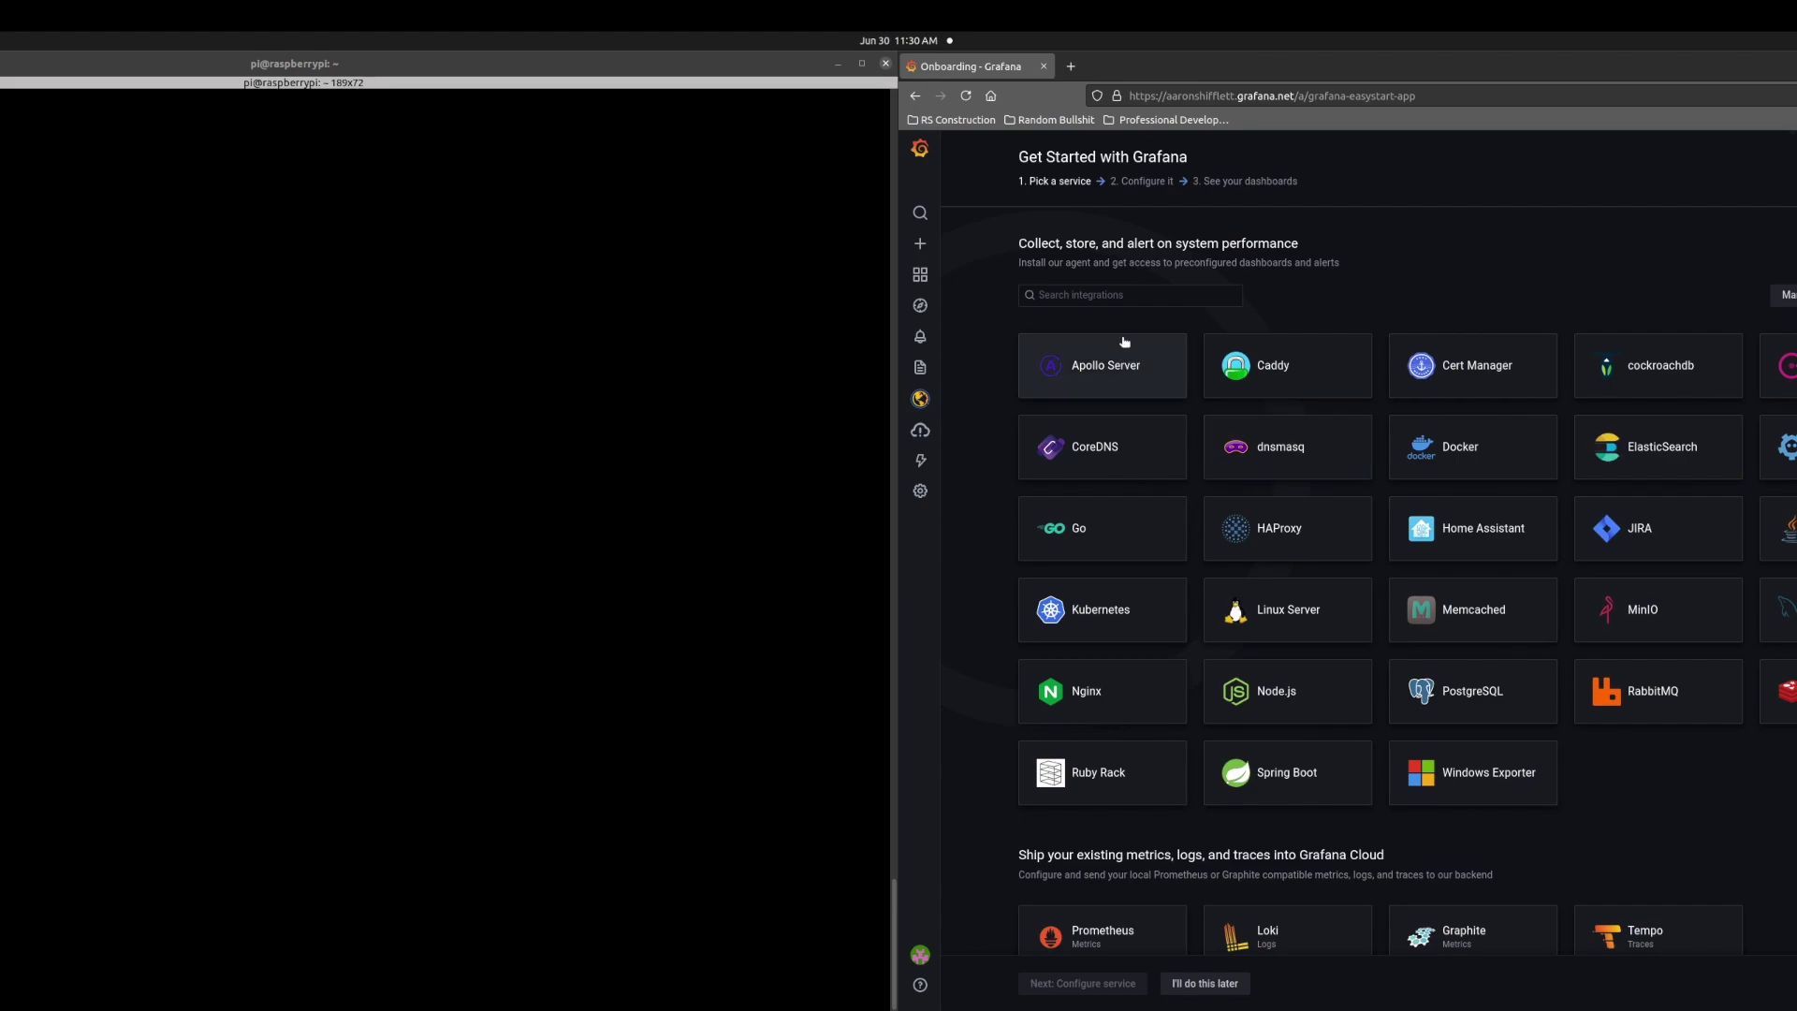
{"action": "scroll", "coordinate": [979, 713], "scroll_direction": "down", "scroll_amount": 5}
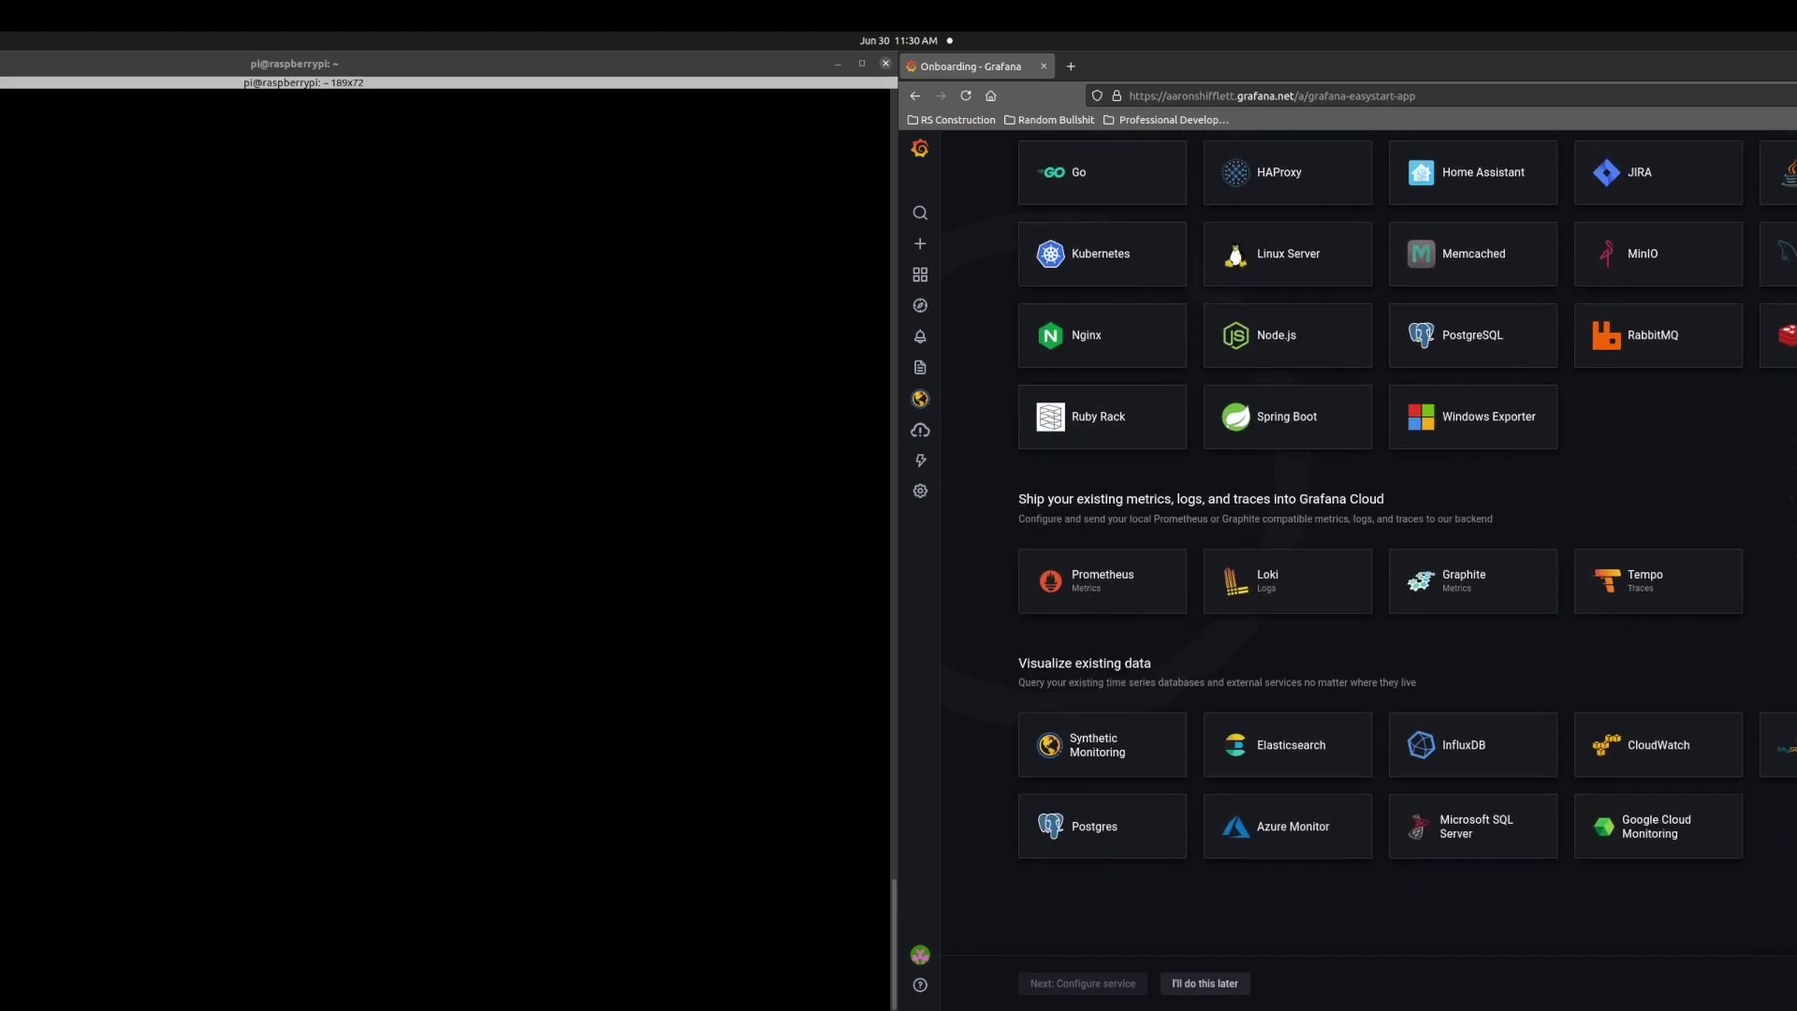
{"action": "scroll", "coordinate": [1710, 879], "scroll_direction": "up", "scroll_amount": 5}
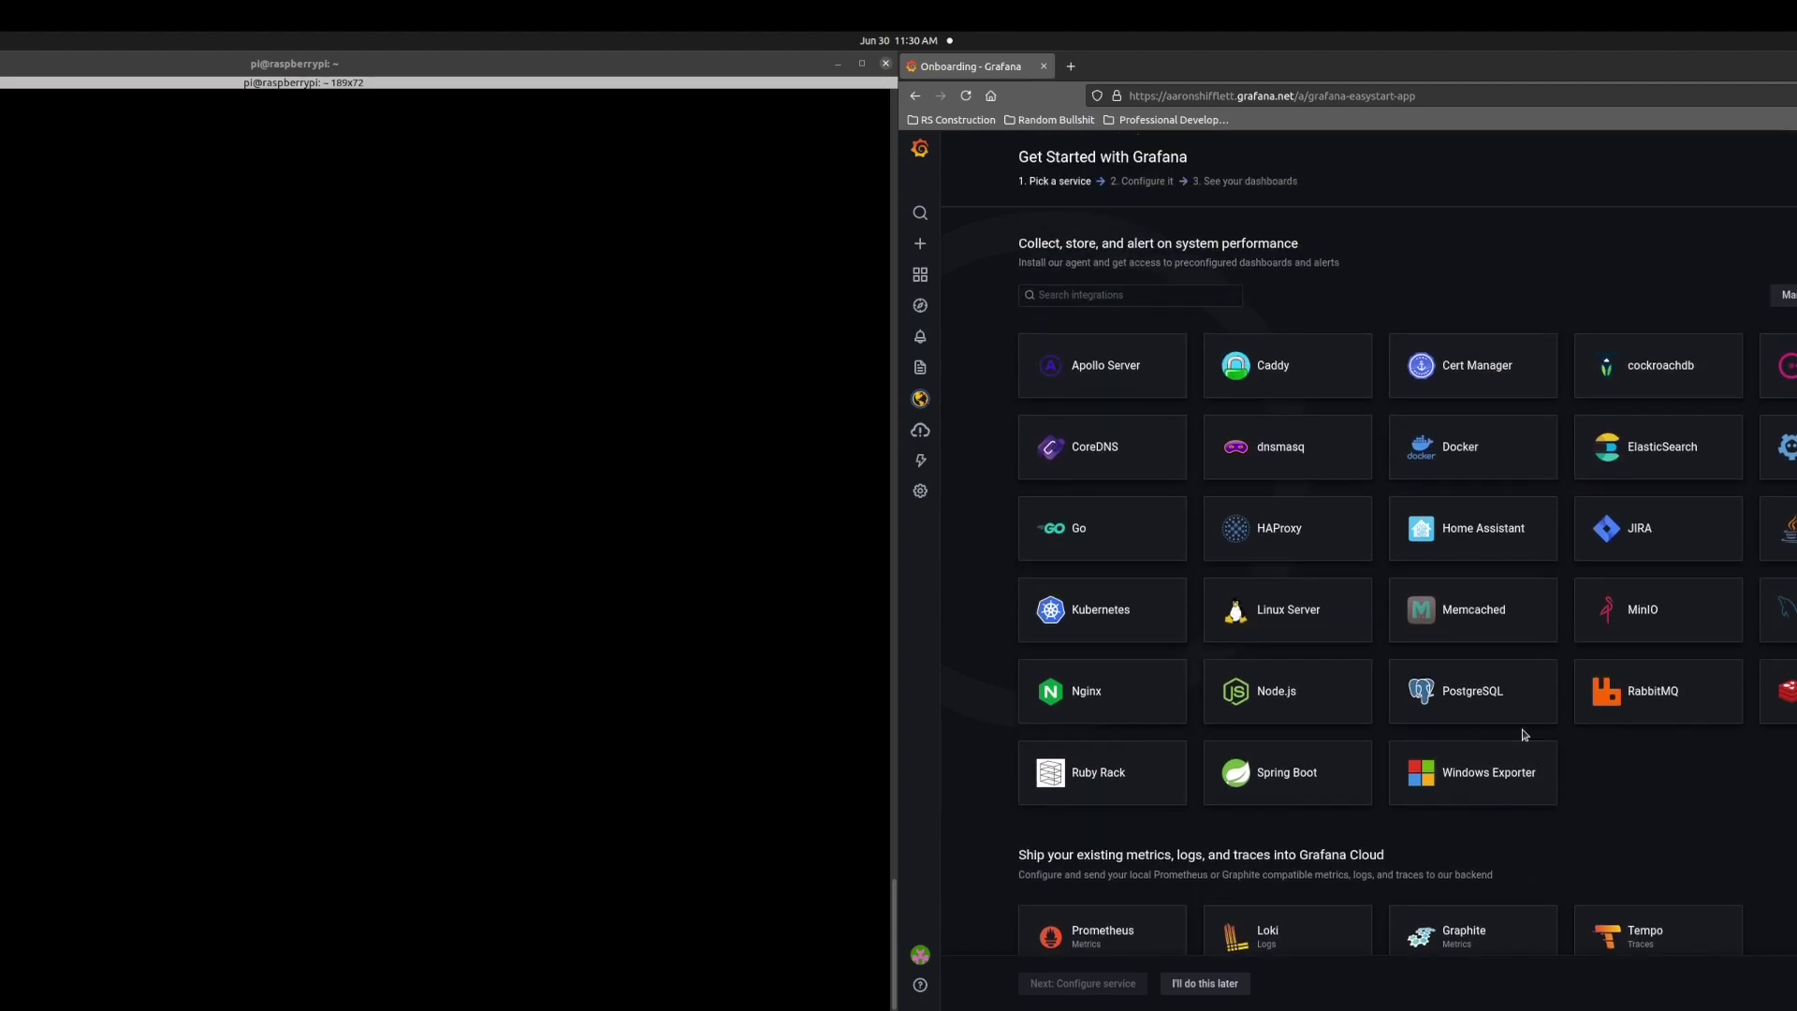
{"action": "left_click", "coordinate": [1473, 687]}
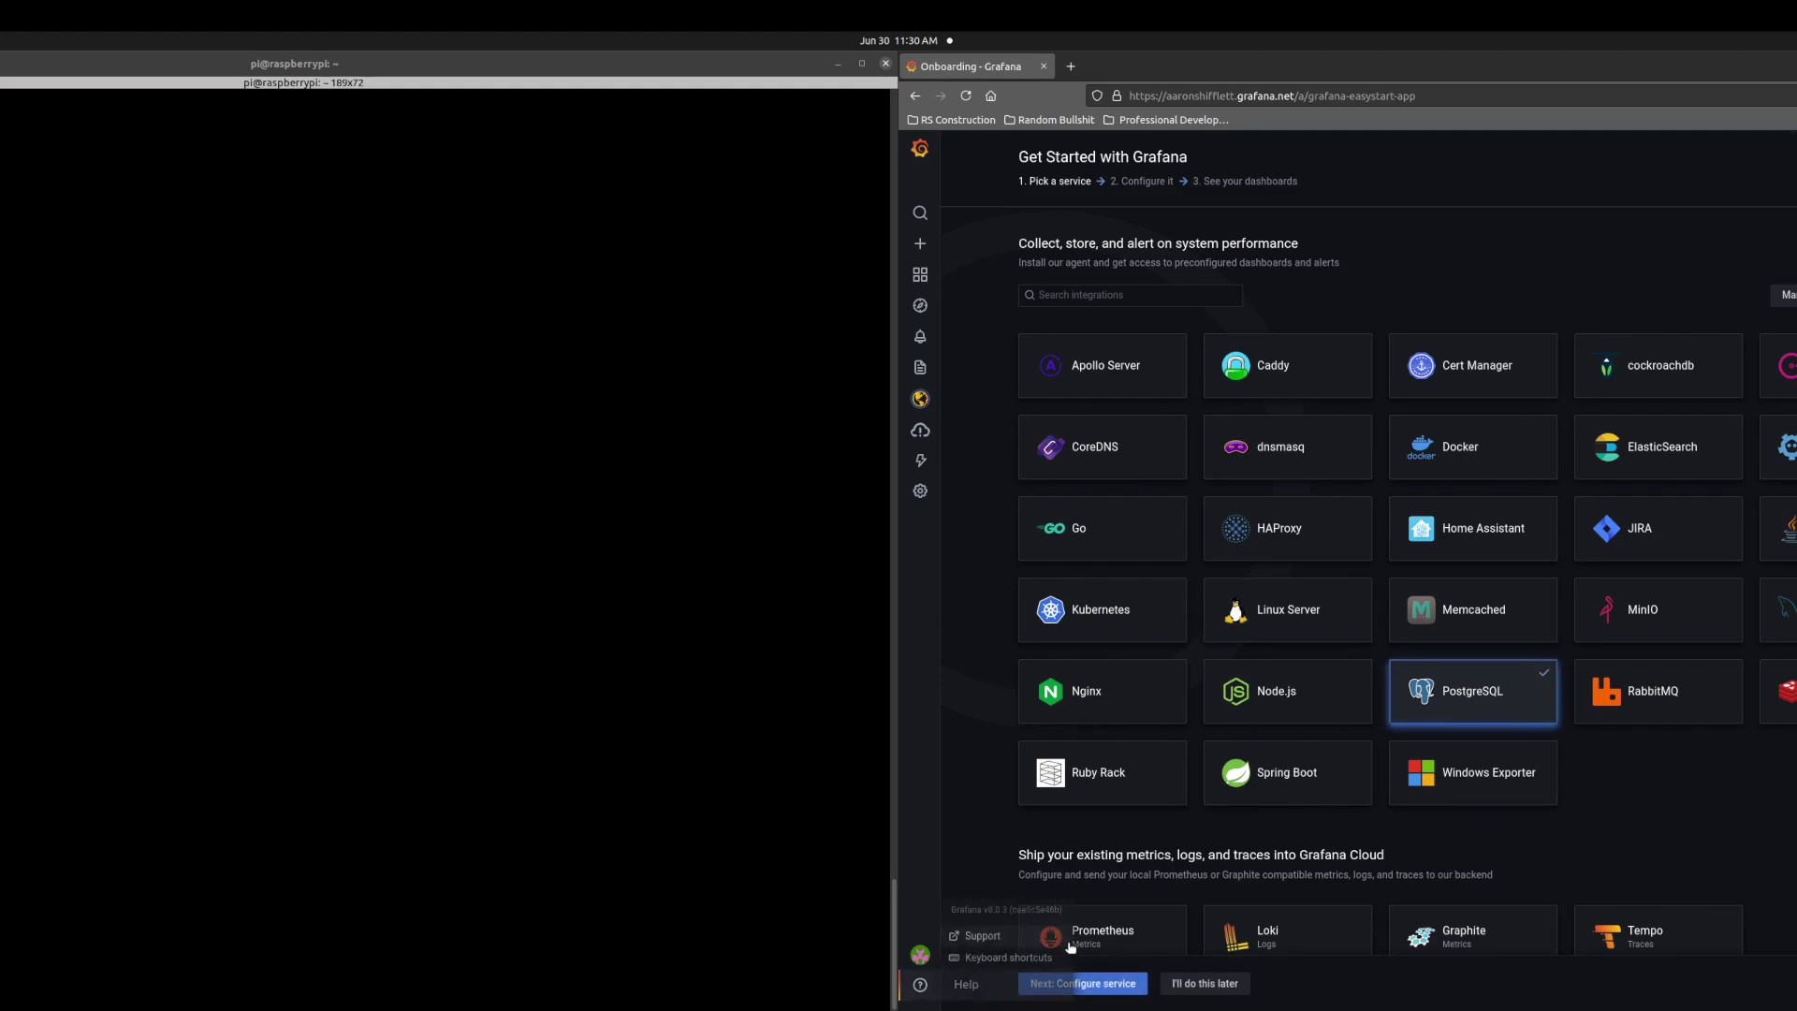
{"action": "left_click", "coordinate": [1111, 985]}
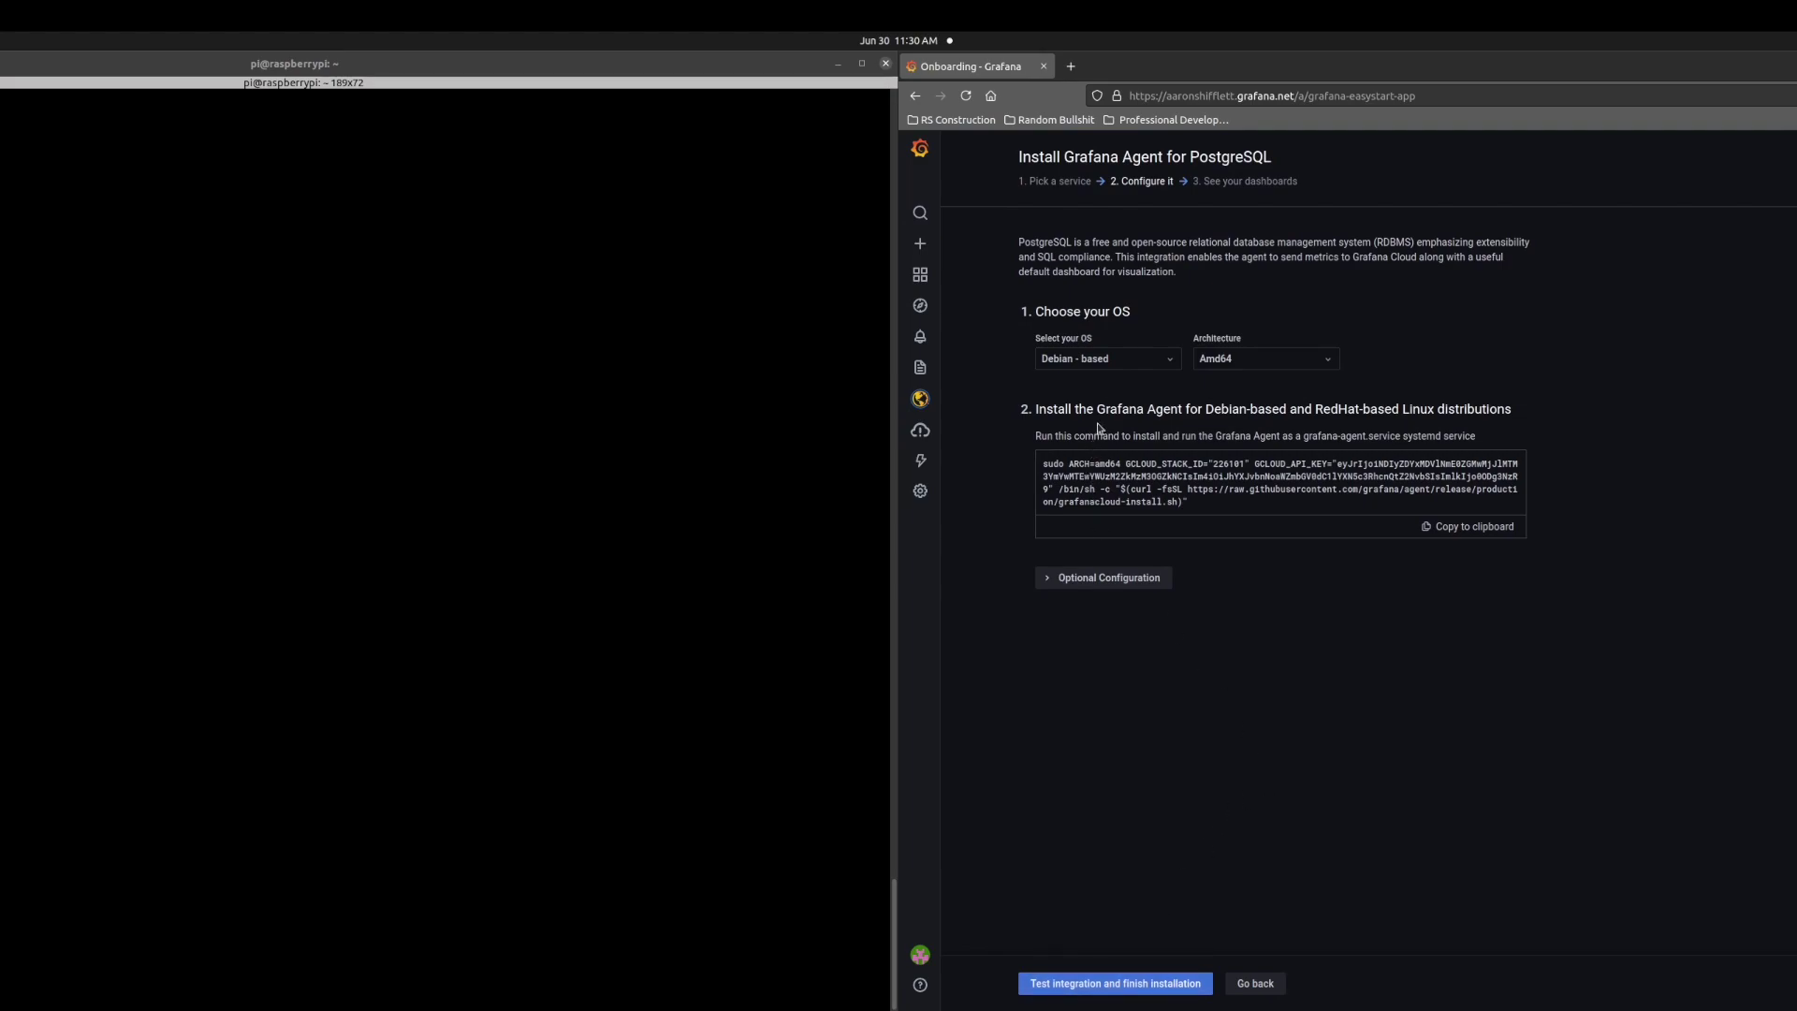
Set the agent install OS to Debian - based and the architecture to Armv6.
{"action": "left_click", "coordinate": [1127, 363]}
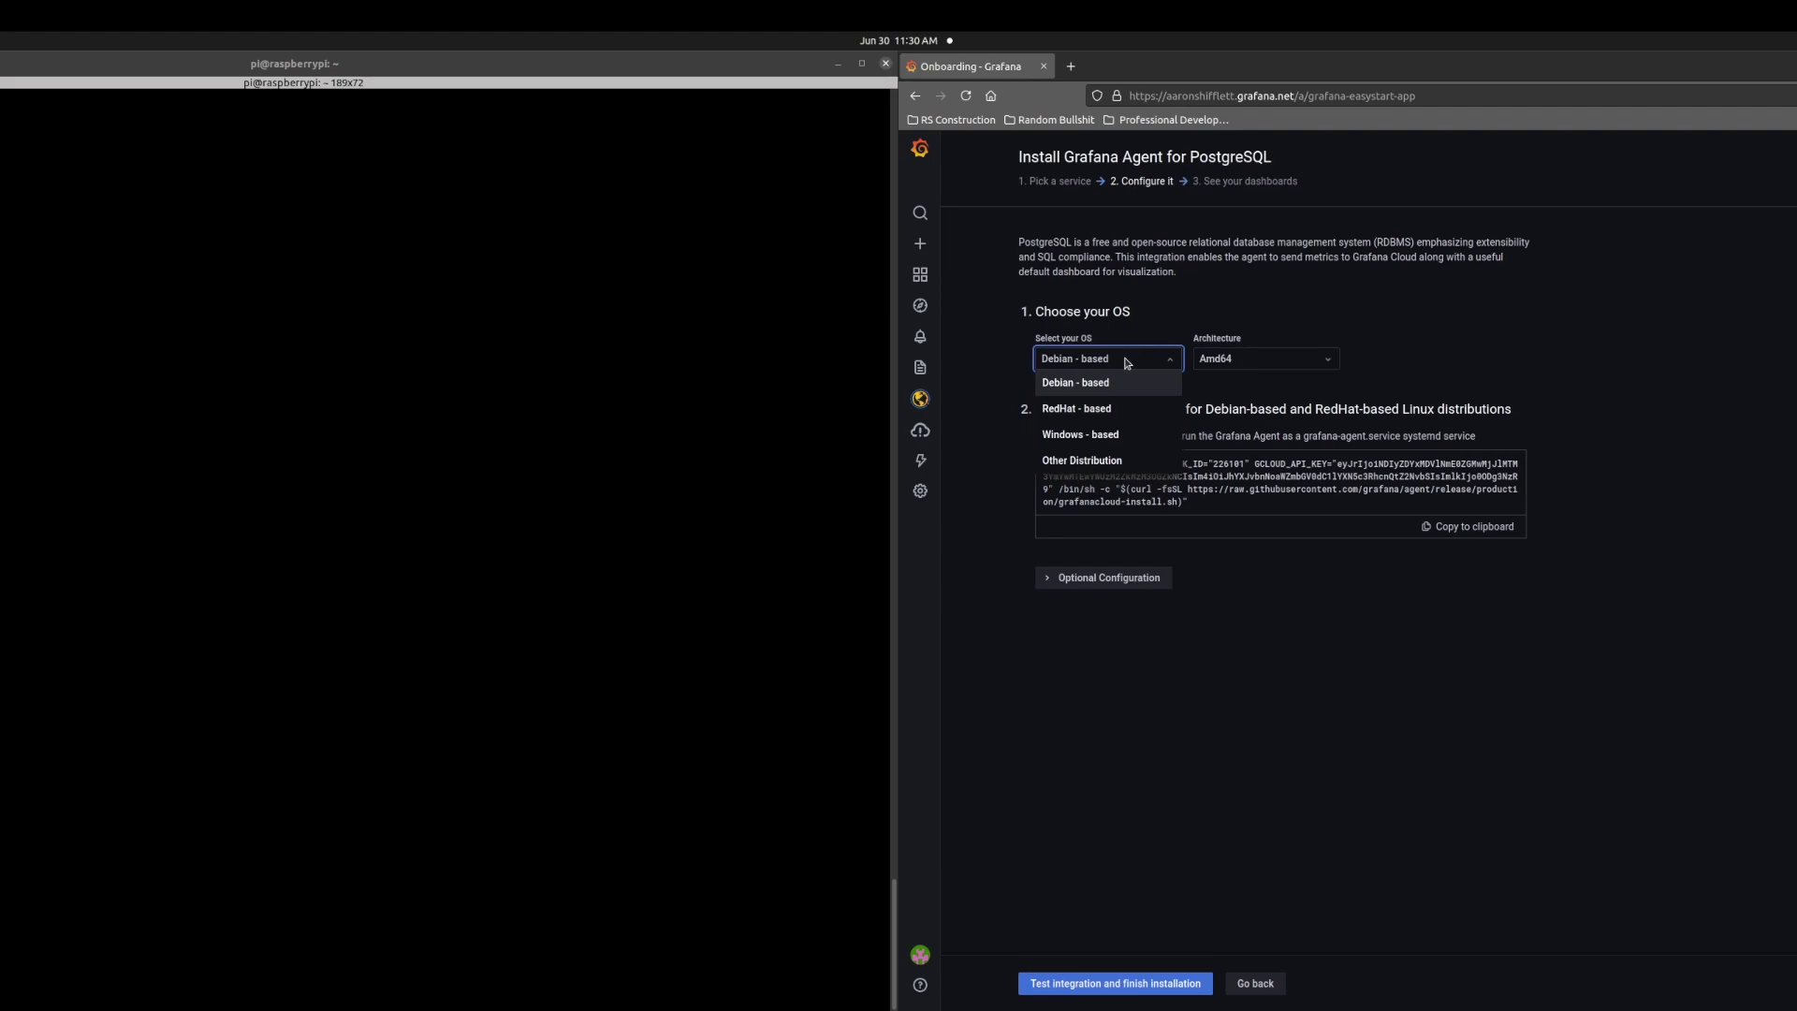
{"action": "left_click", "coordinate": [1140, 466]}
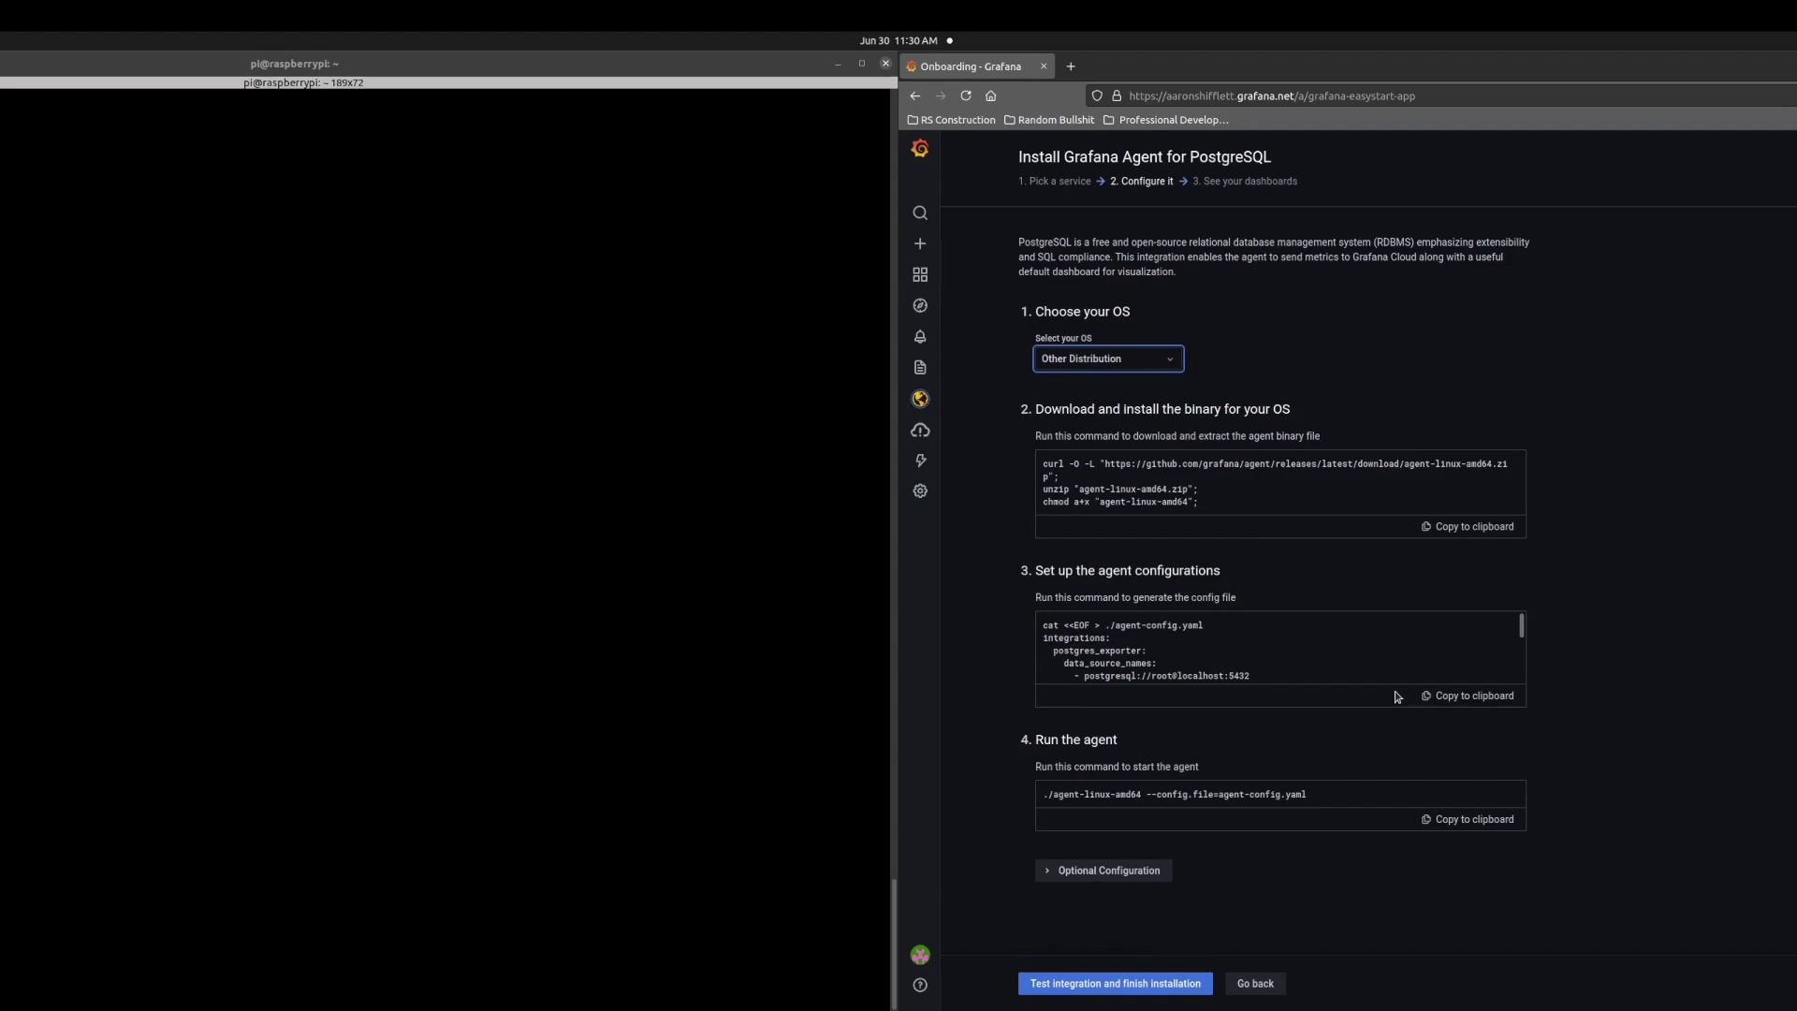
{"action": "left_click", "coordinate": [1117, 367]}
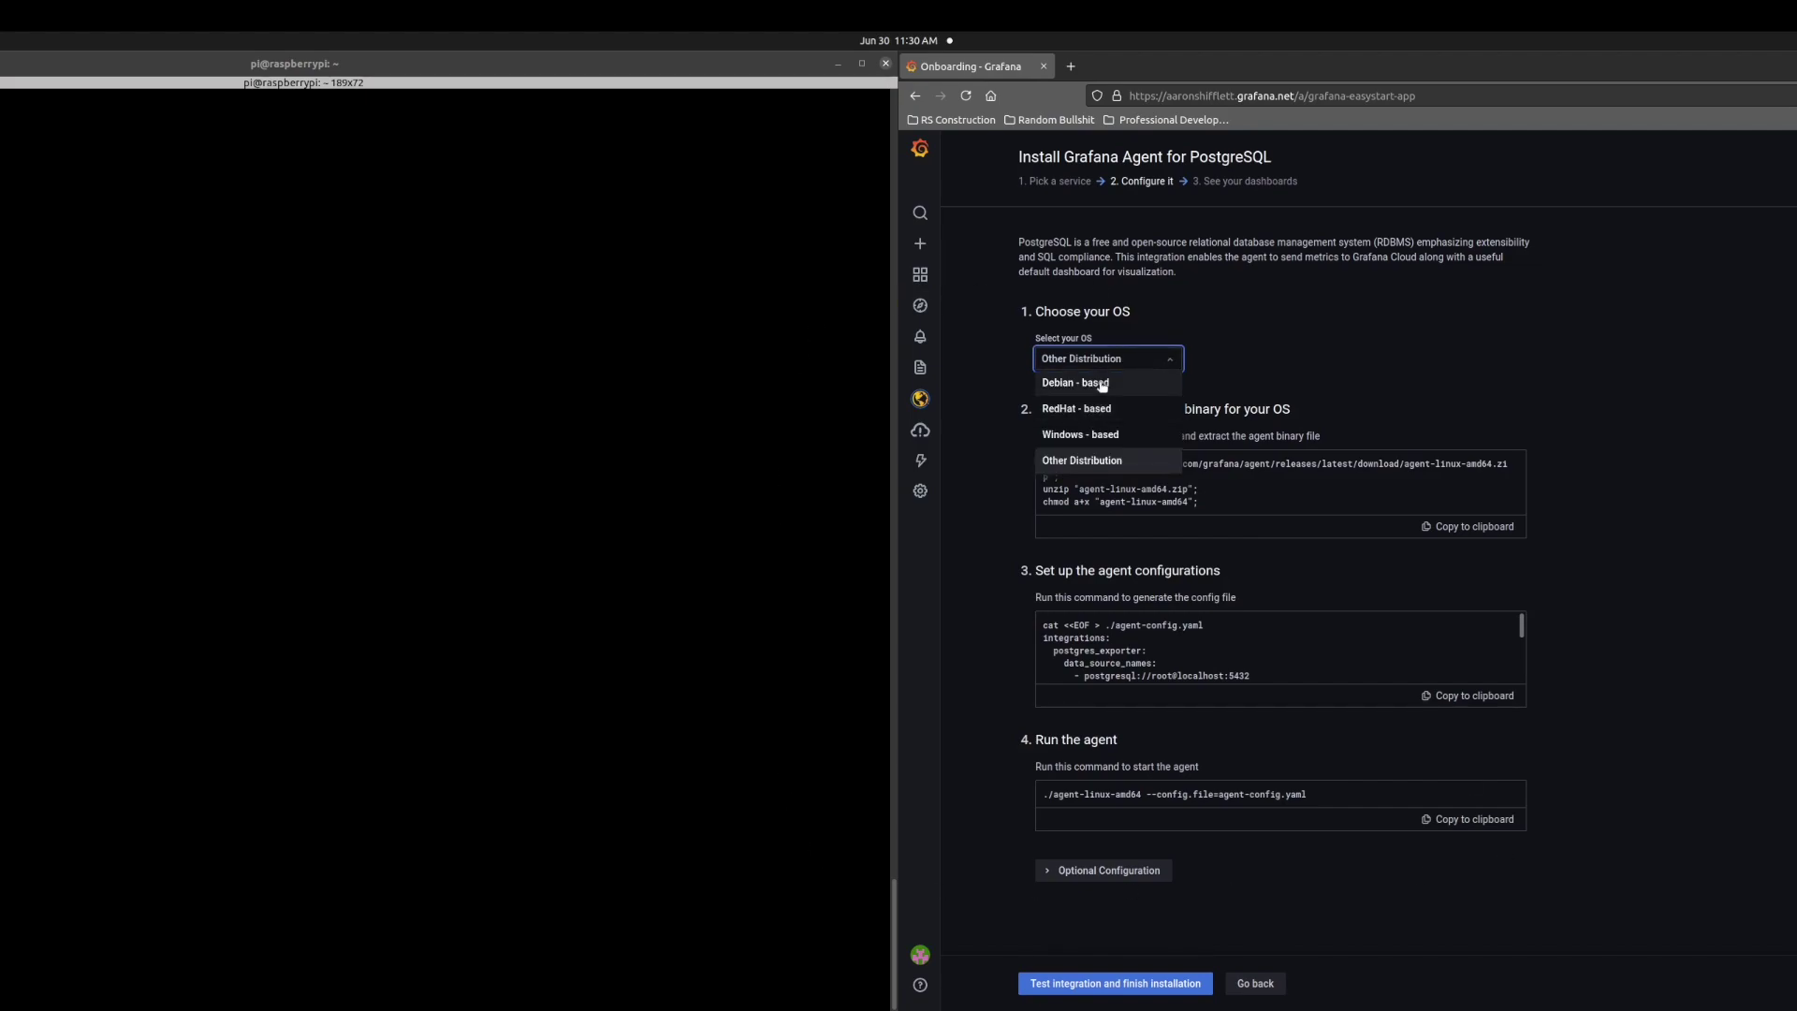
{"action": "left_click", "coordinate": [1102, 384]}
{"action": "left_click", "coordinate": [1217, 445]}
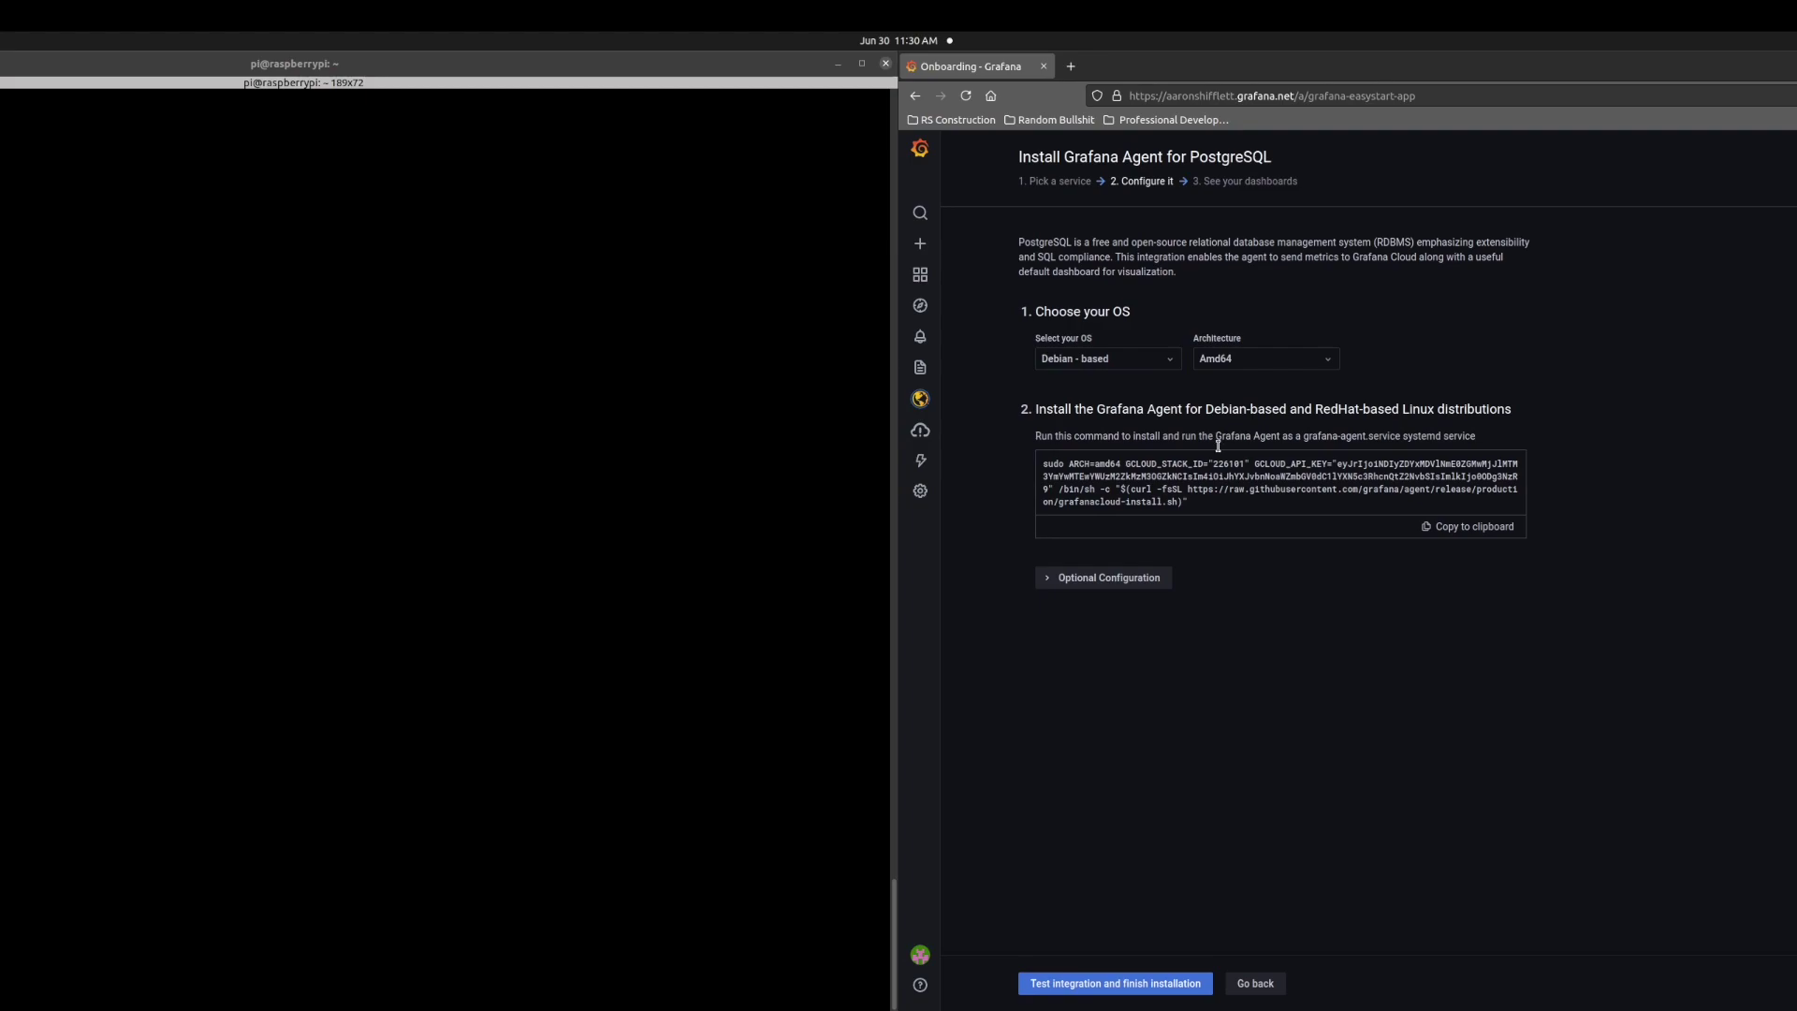
{"action": "left_click", "coordinate": [1253, 354]}
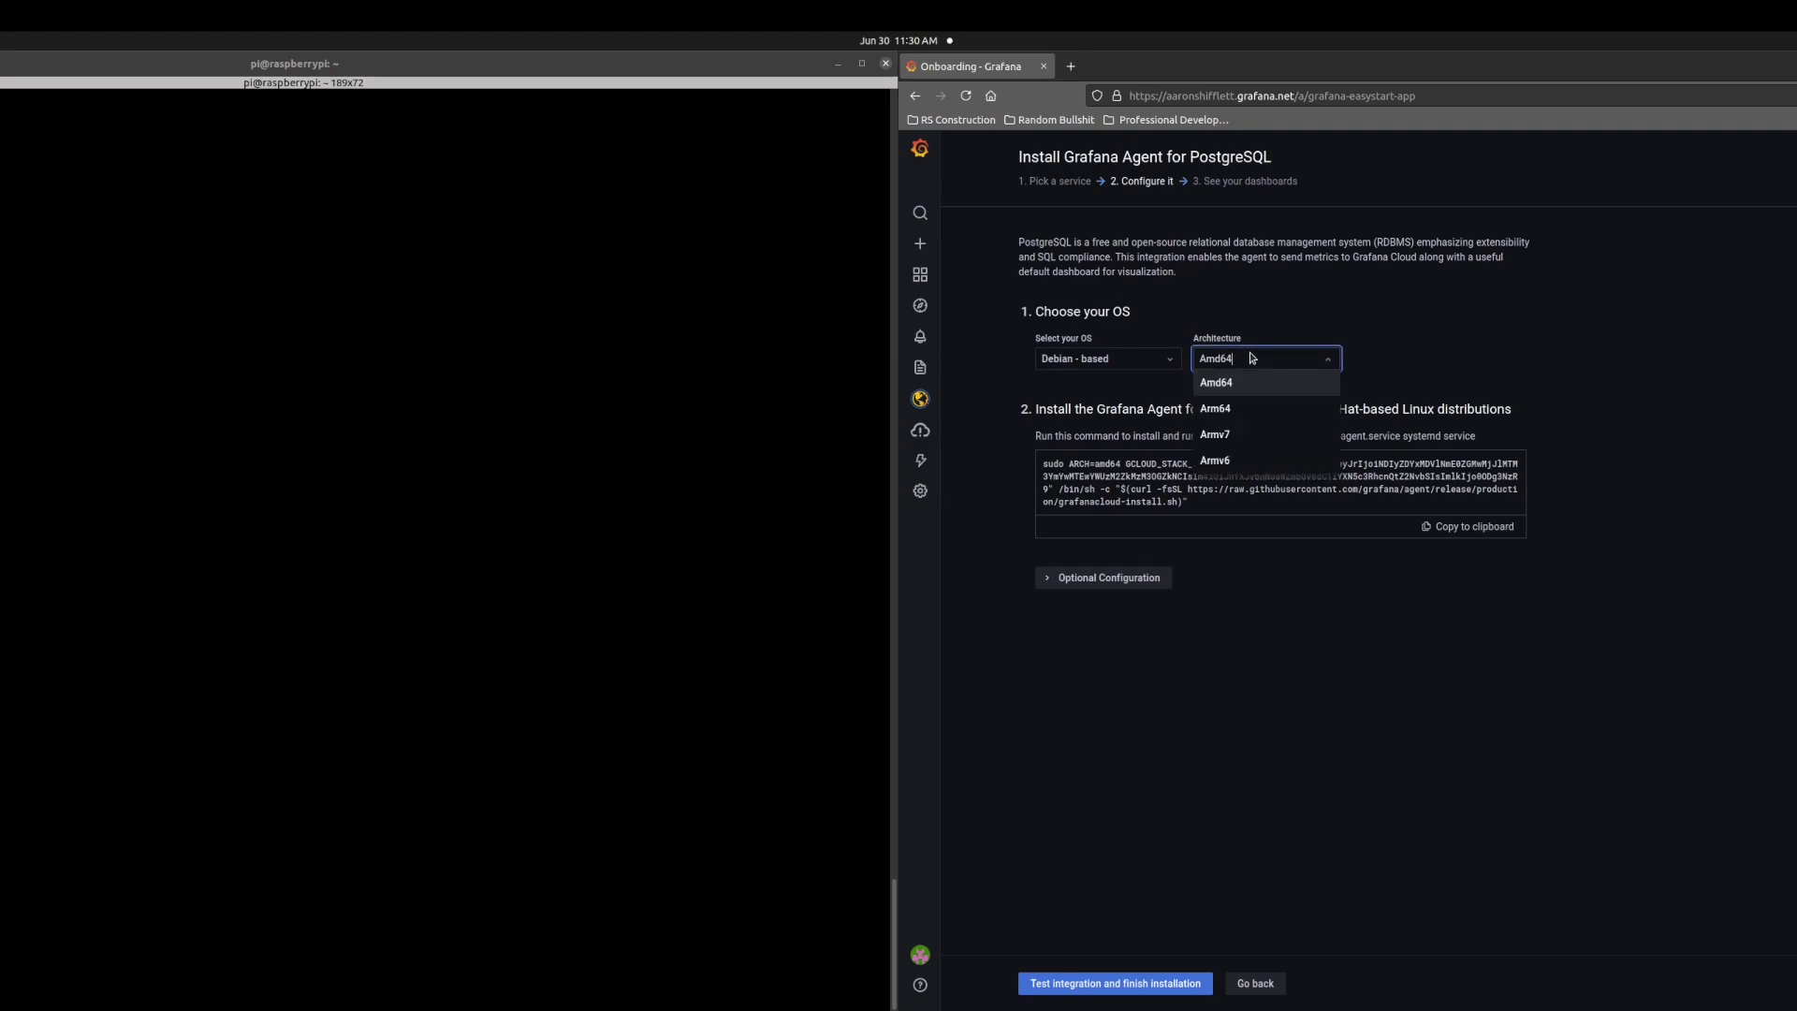
{"action": "left_click", "coordinate": [1271, 467]}
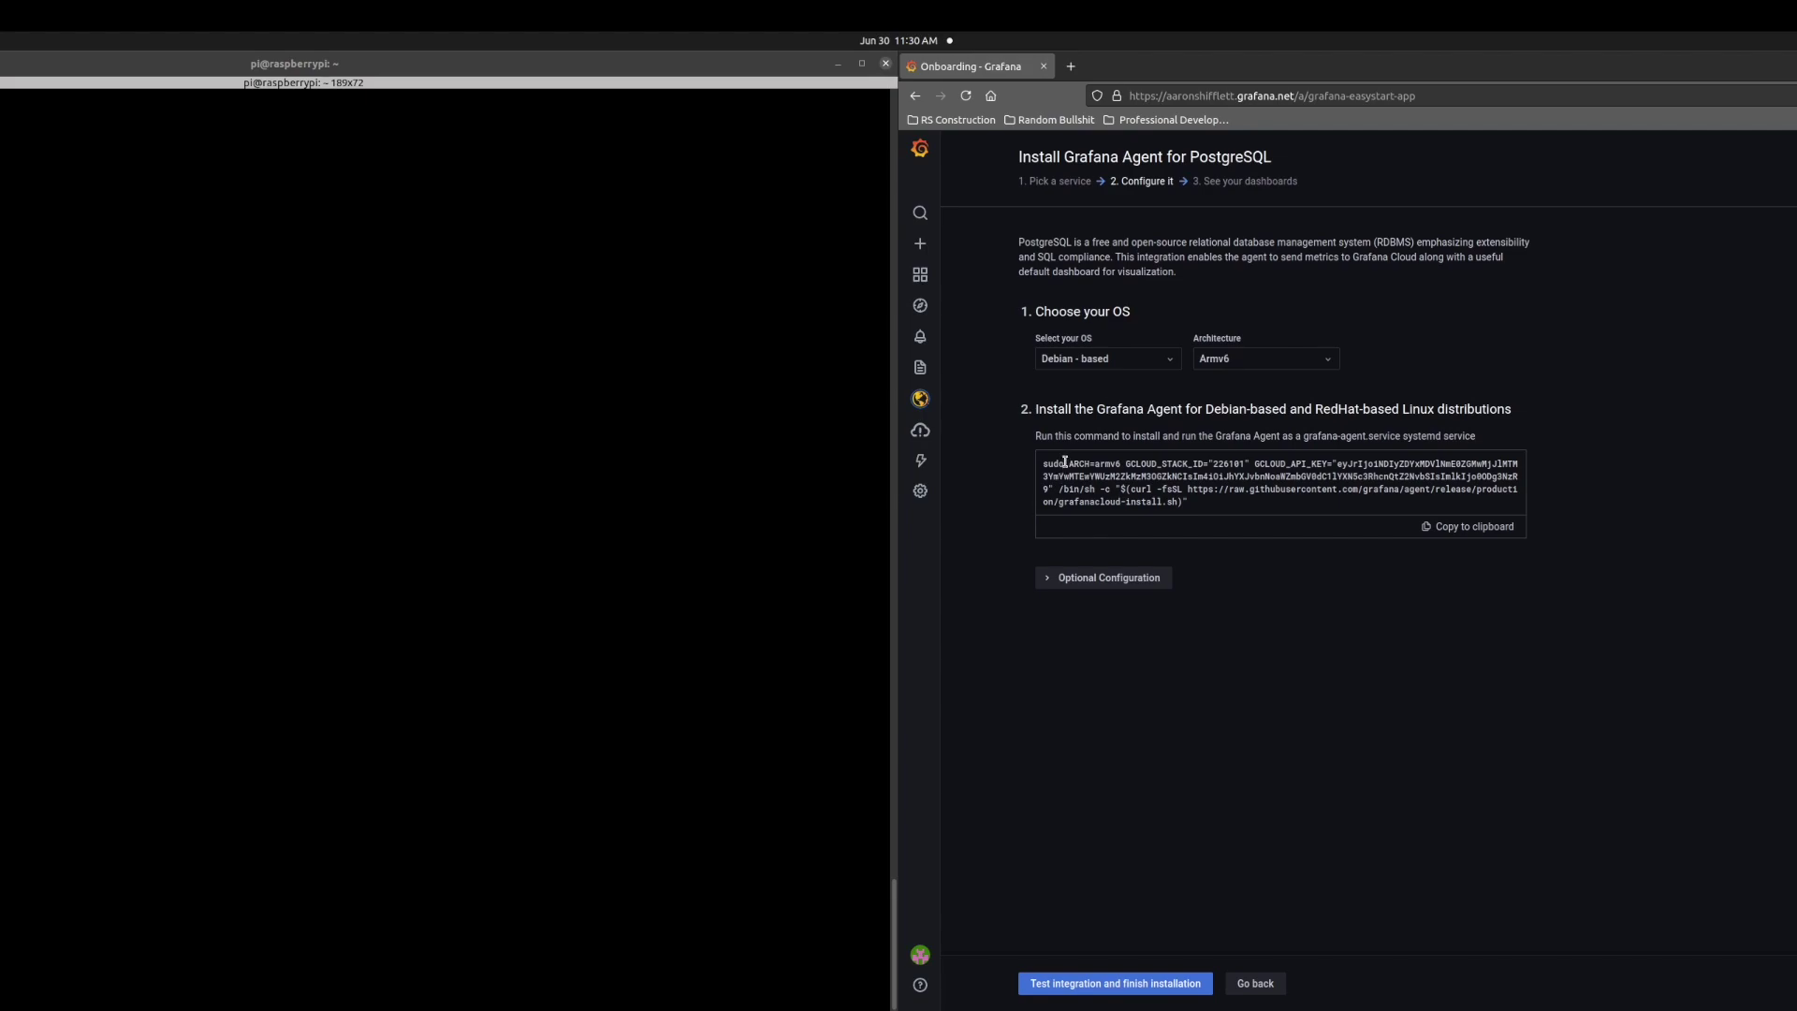
Inspect the generated ARCH=armv6 install command, then return to the terminal.
{"action": "left_click_drag", "start_coordinate": [1064, 463], "coordinate": [1126, 465]}
{"action": "left_click", "coordinate": [1381, 675]}
{"action": "left_click", "coordinate": [79, 574]}
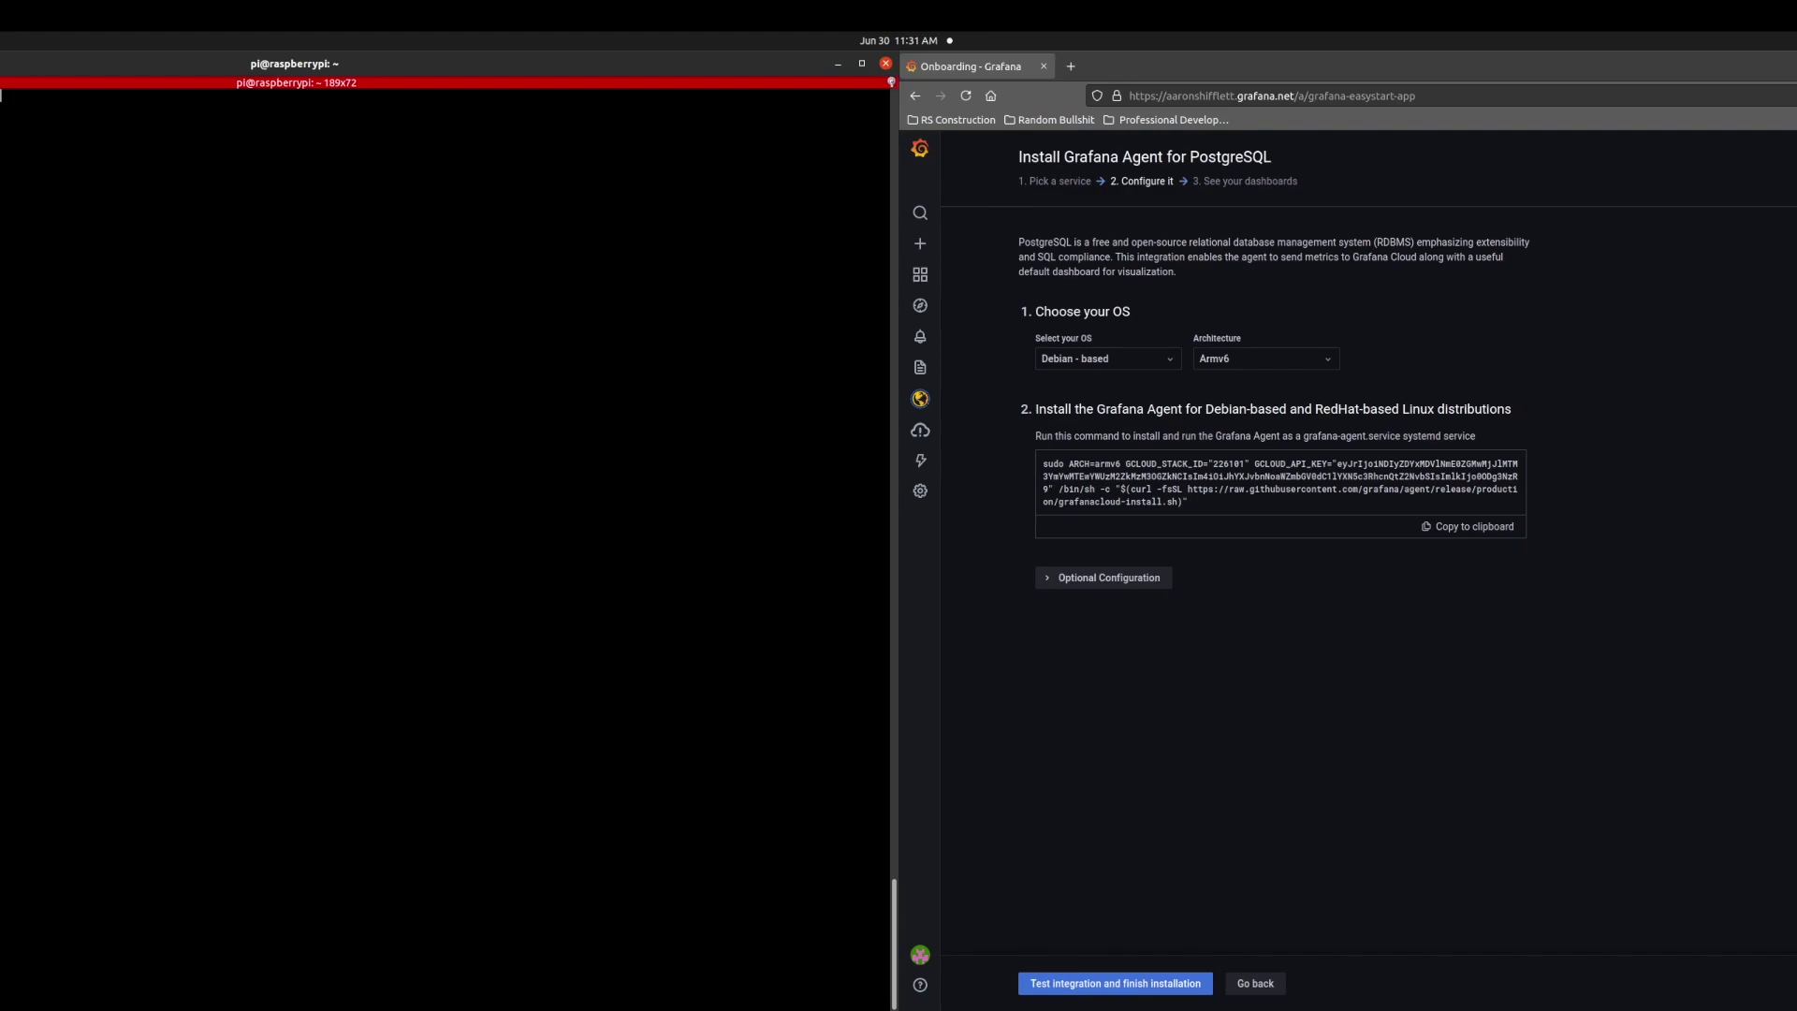
Resize the terminal and review the grafana-agent status log showing a localhost:5432 connection.
{"action": "left_click_drag", "start_coordinate": [891, 82], "coordinate": [897, 83]}
{"action": "left_click_drag", "start_coordinate": [897, 82], "coordinate": [898, 82]}
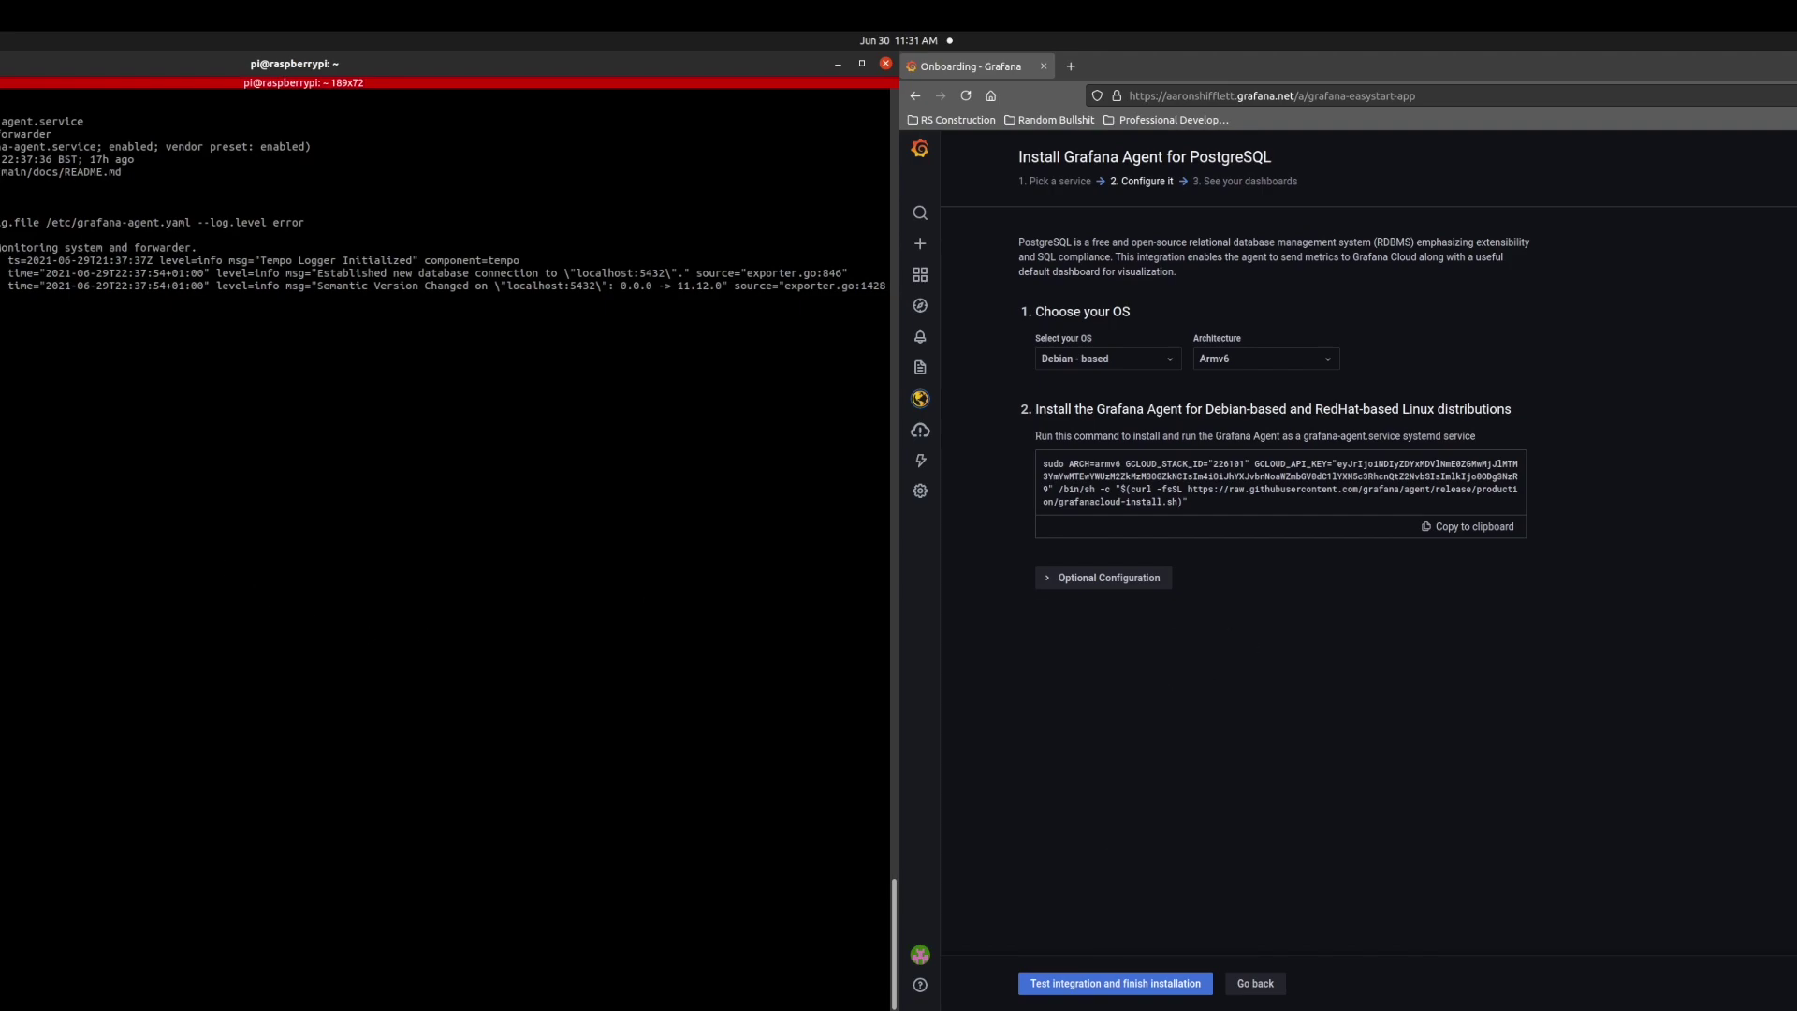
{"action": "left_click", "coordinate": [1130, 582]}
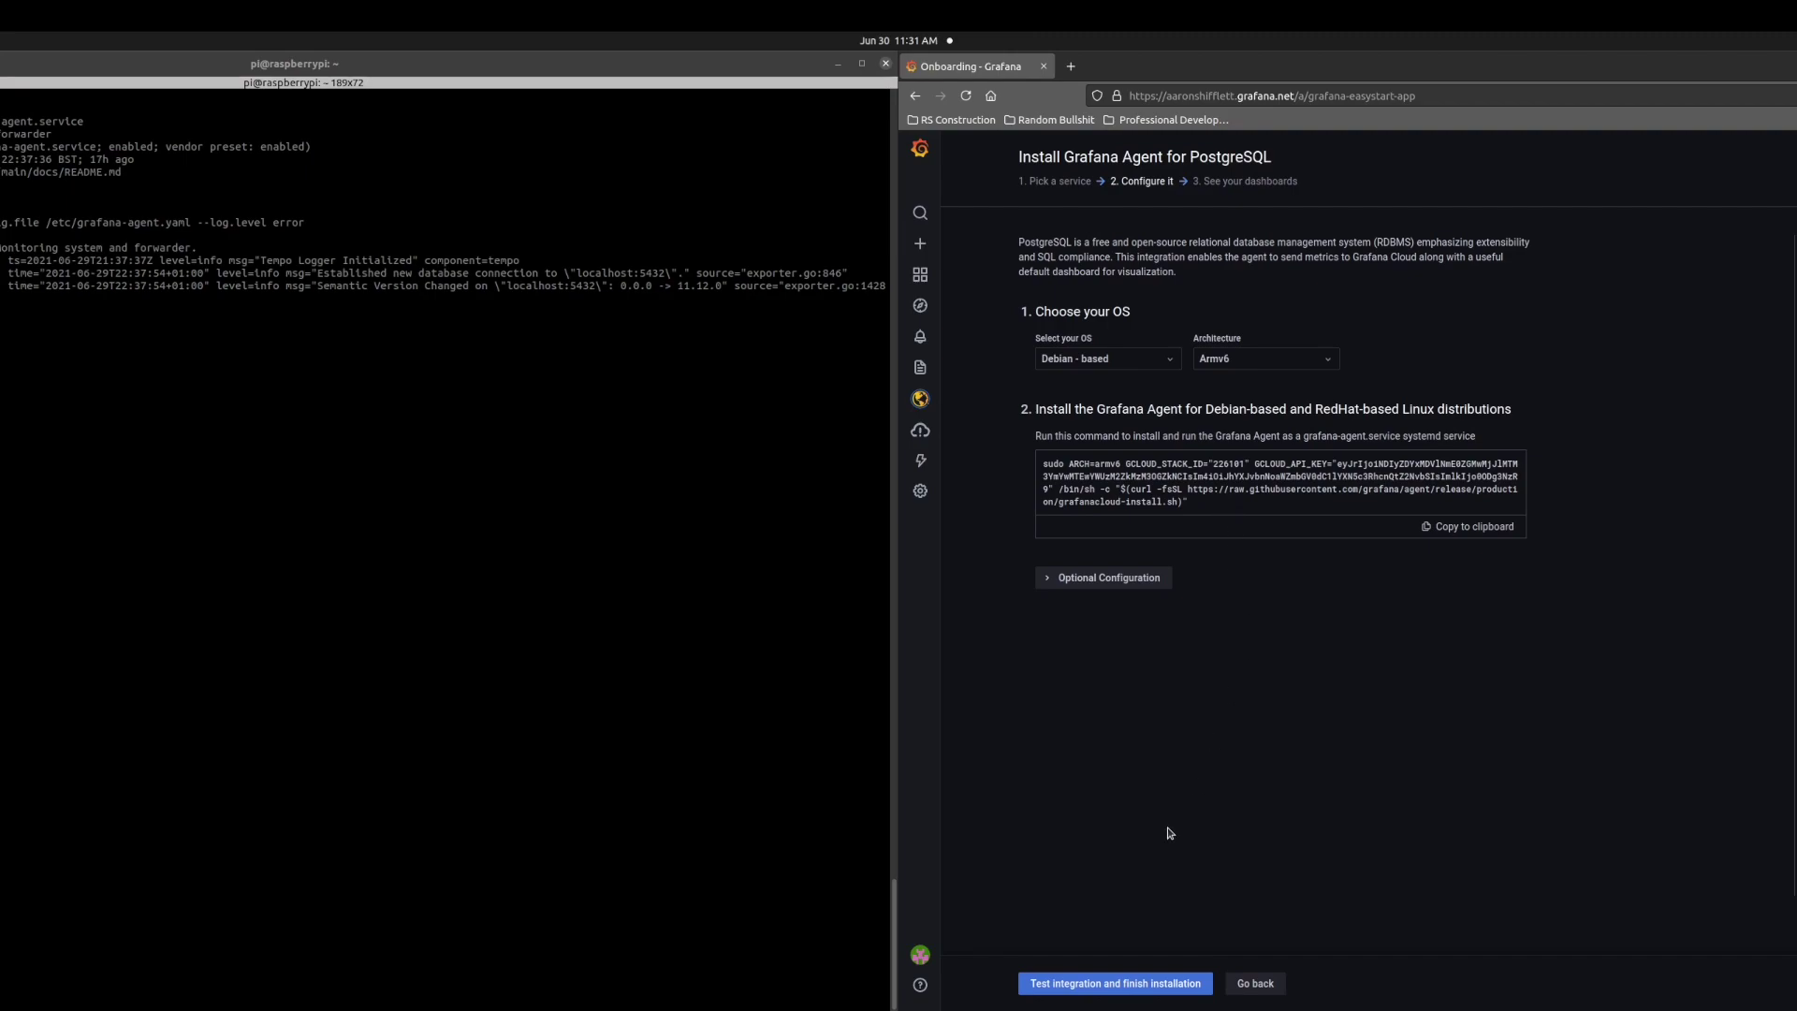
{"action": "left_click", "coordinate": [203, 719]}
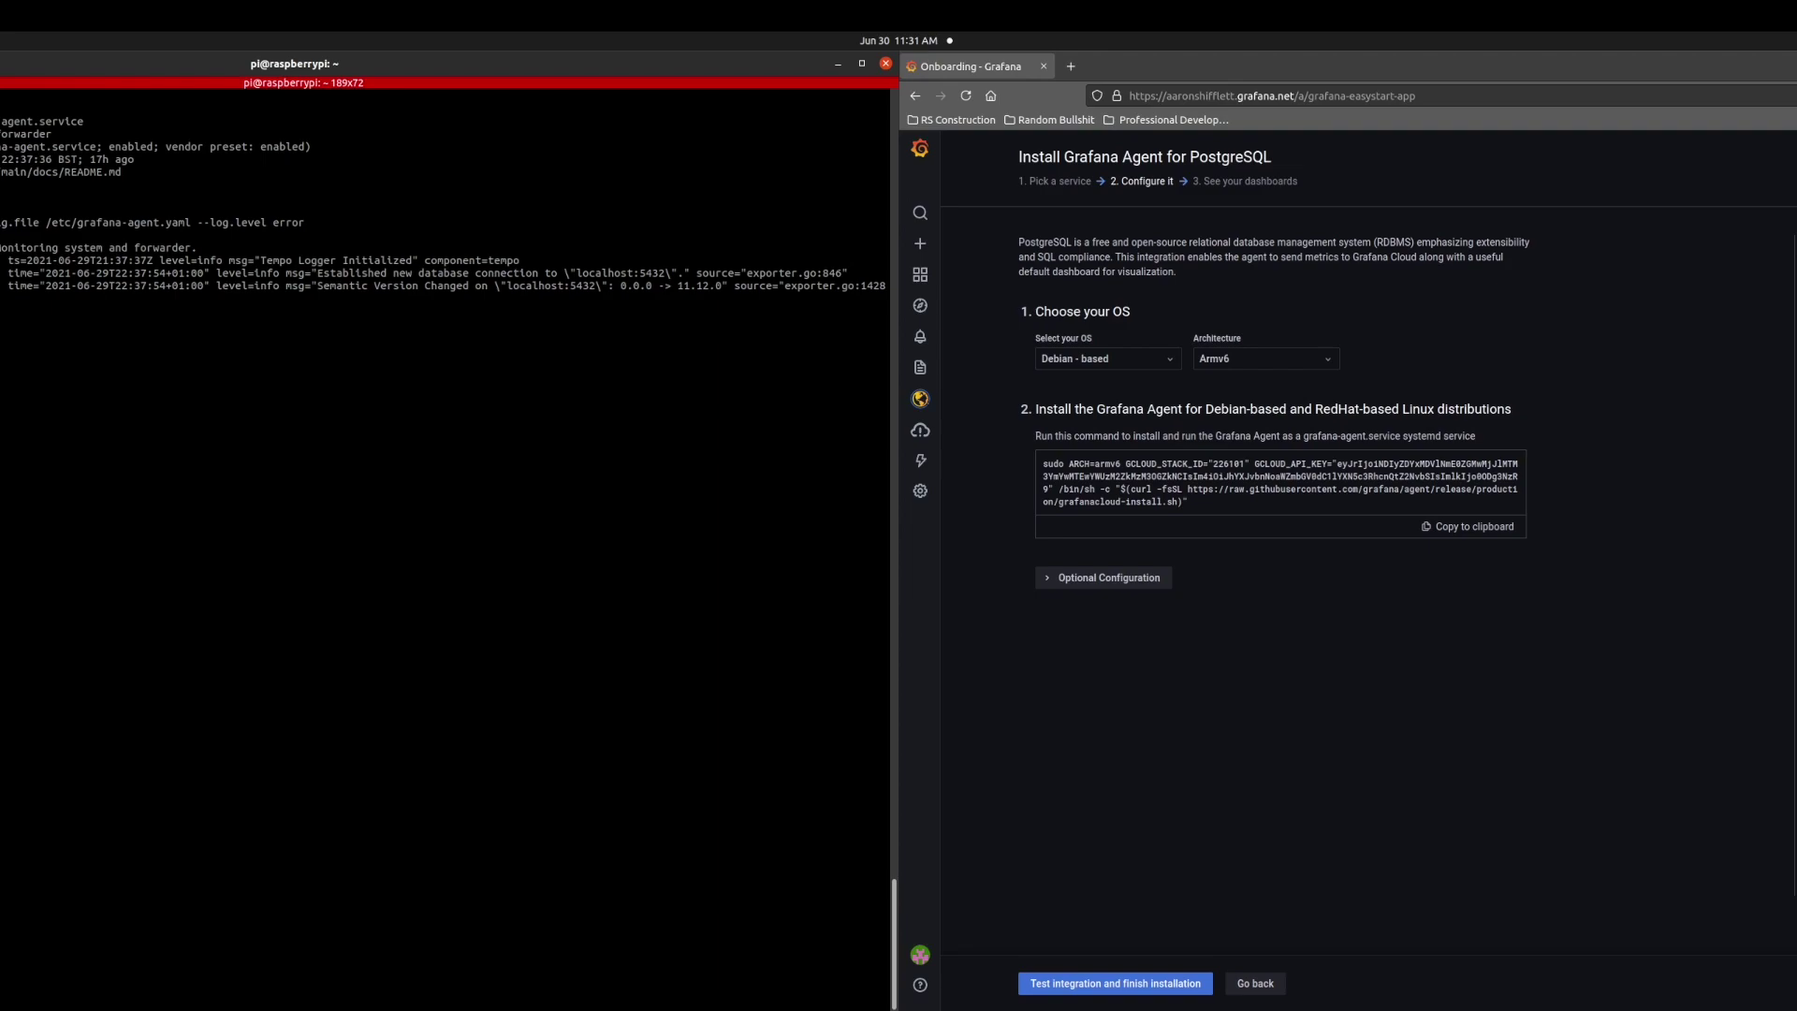
{"action": "left_click", "coordinate": [1383, 714]}
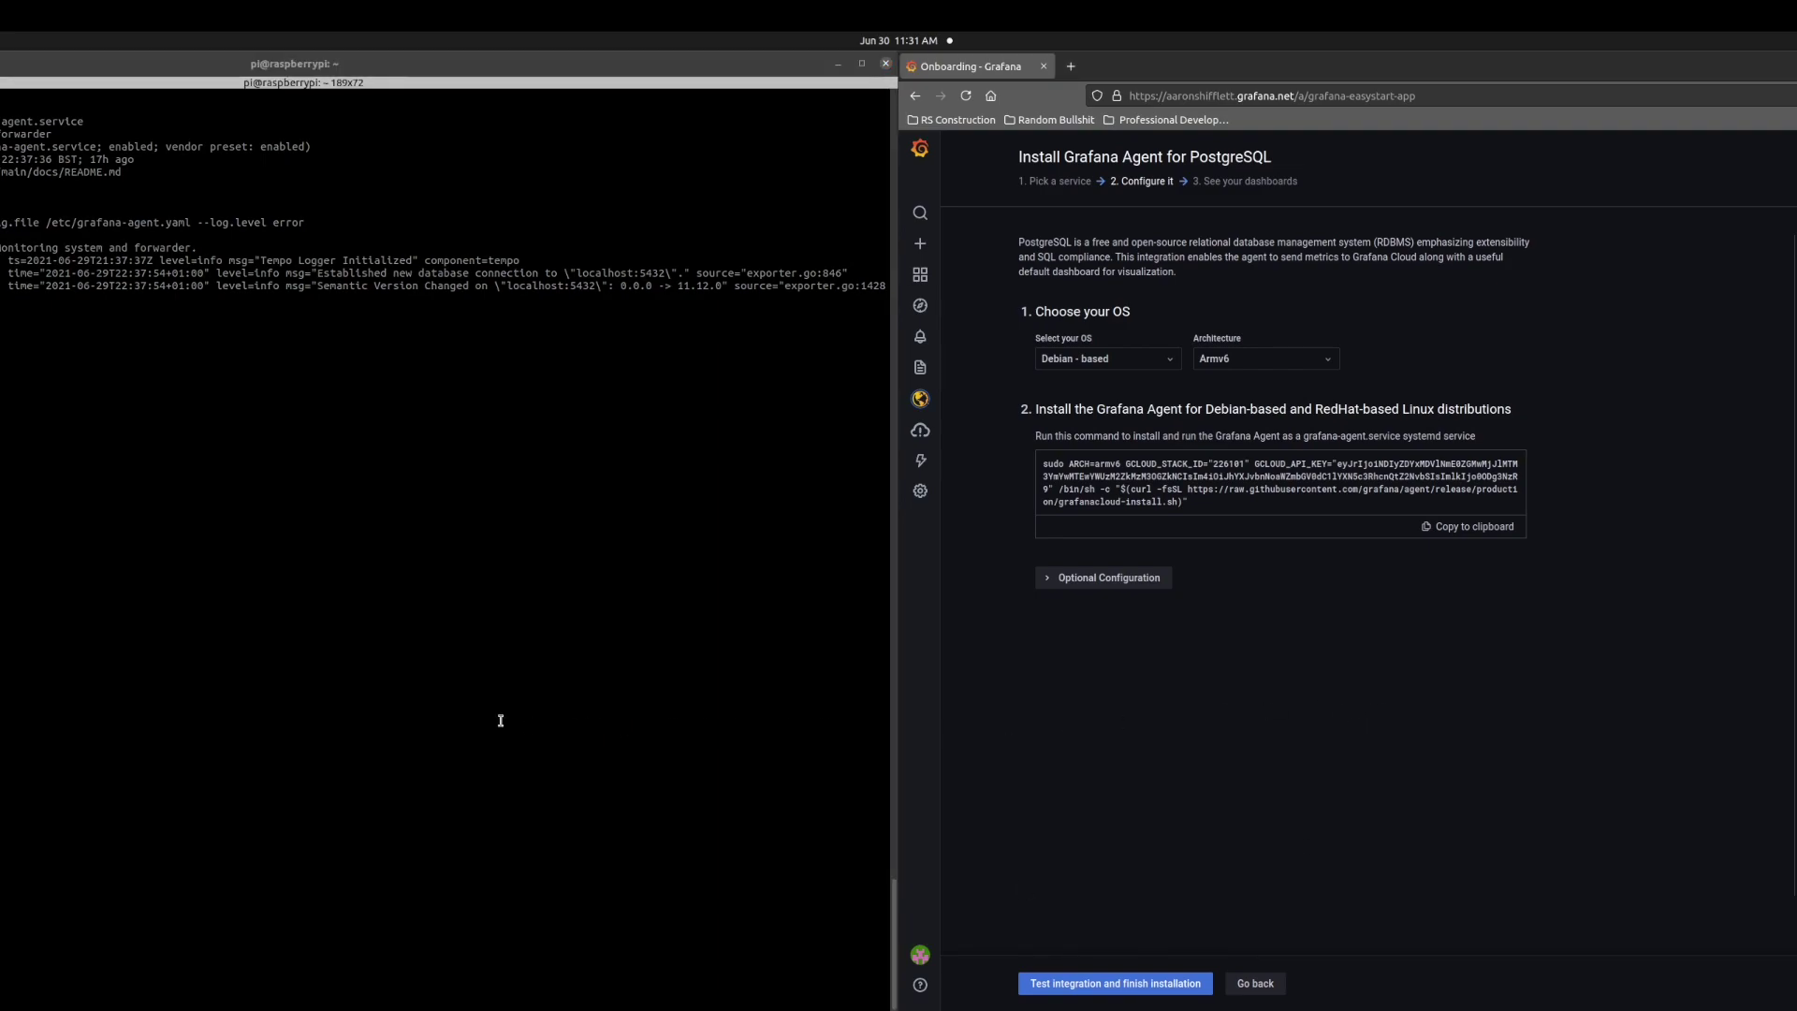
{"action": "left_click", "coordinate": [297, 656]}
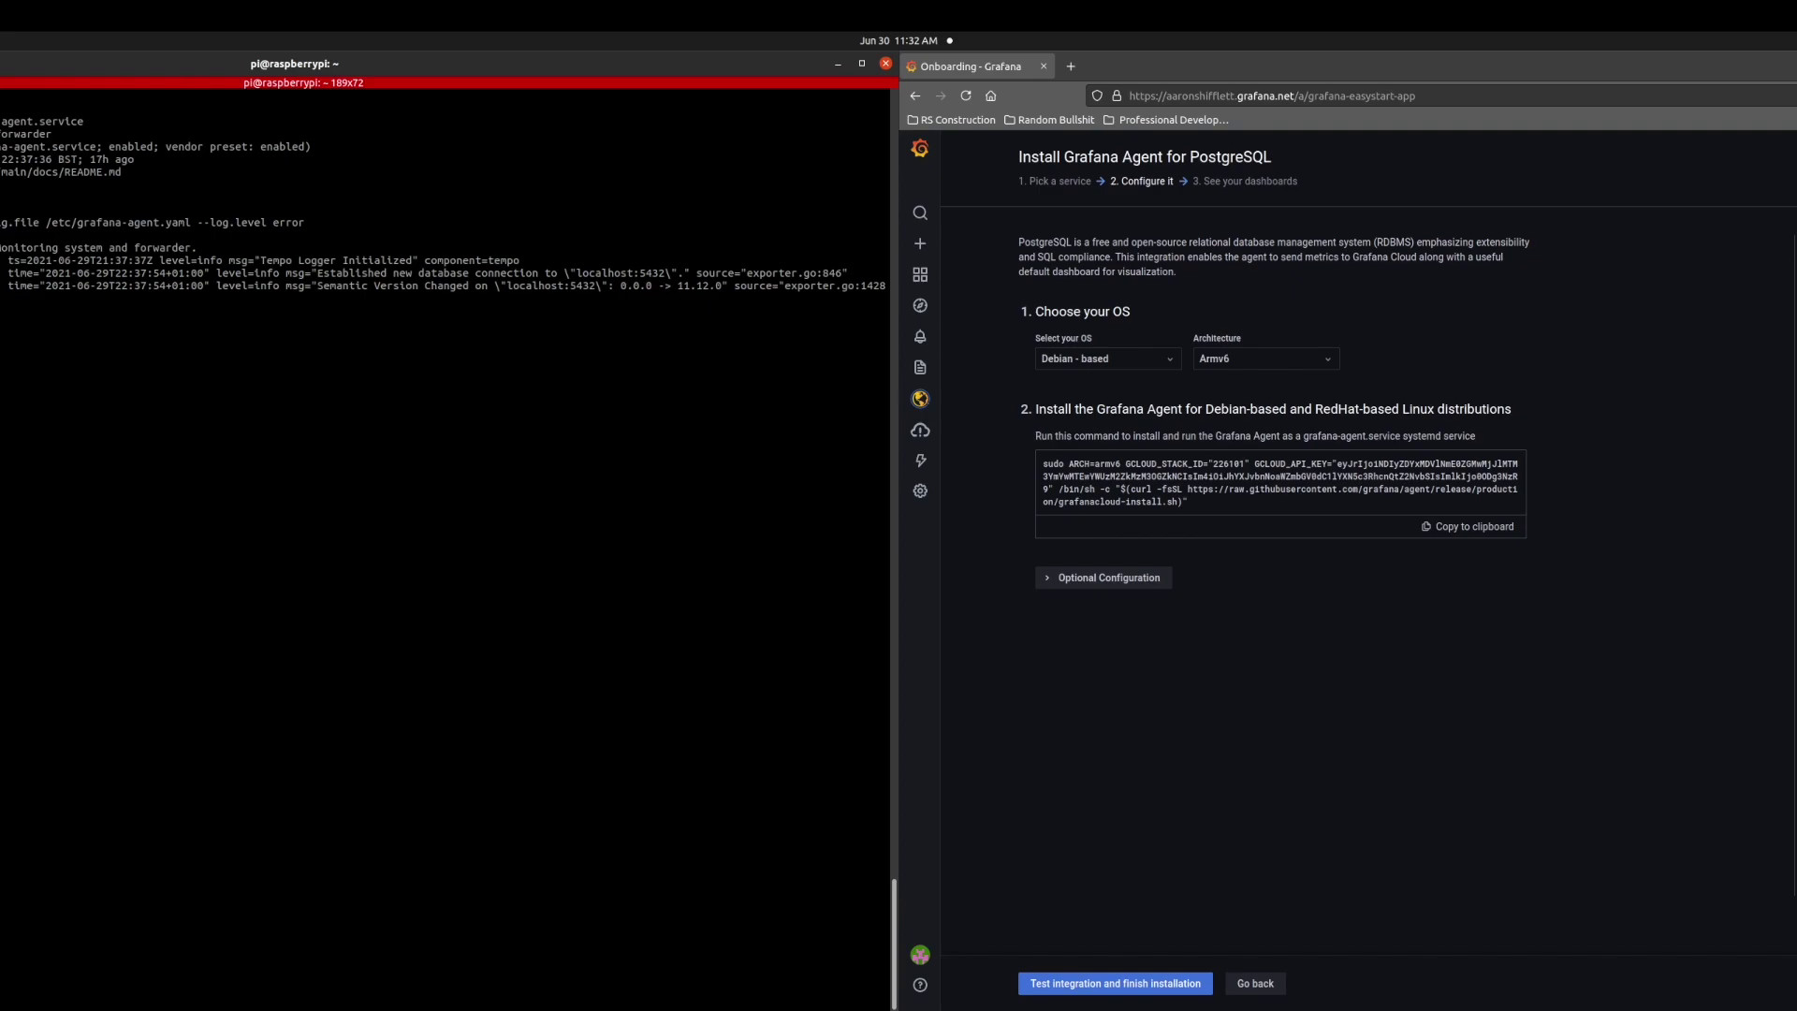
Print agent-config.yaml, inspect the dvdrental connection string line, then clear the terminal screen.
{"action": "type", "text": "ml"}
{"action": "key", "text": "Return"}
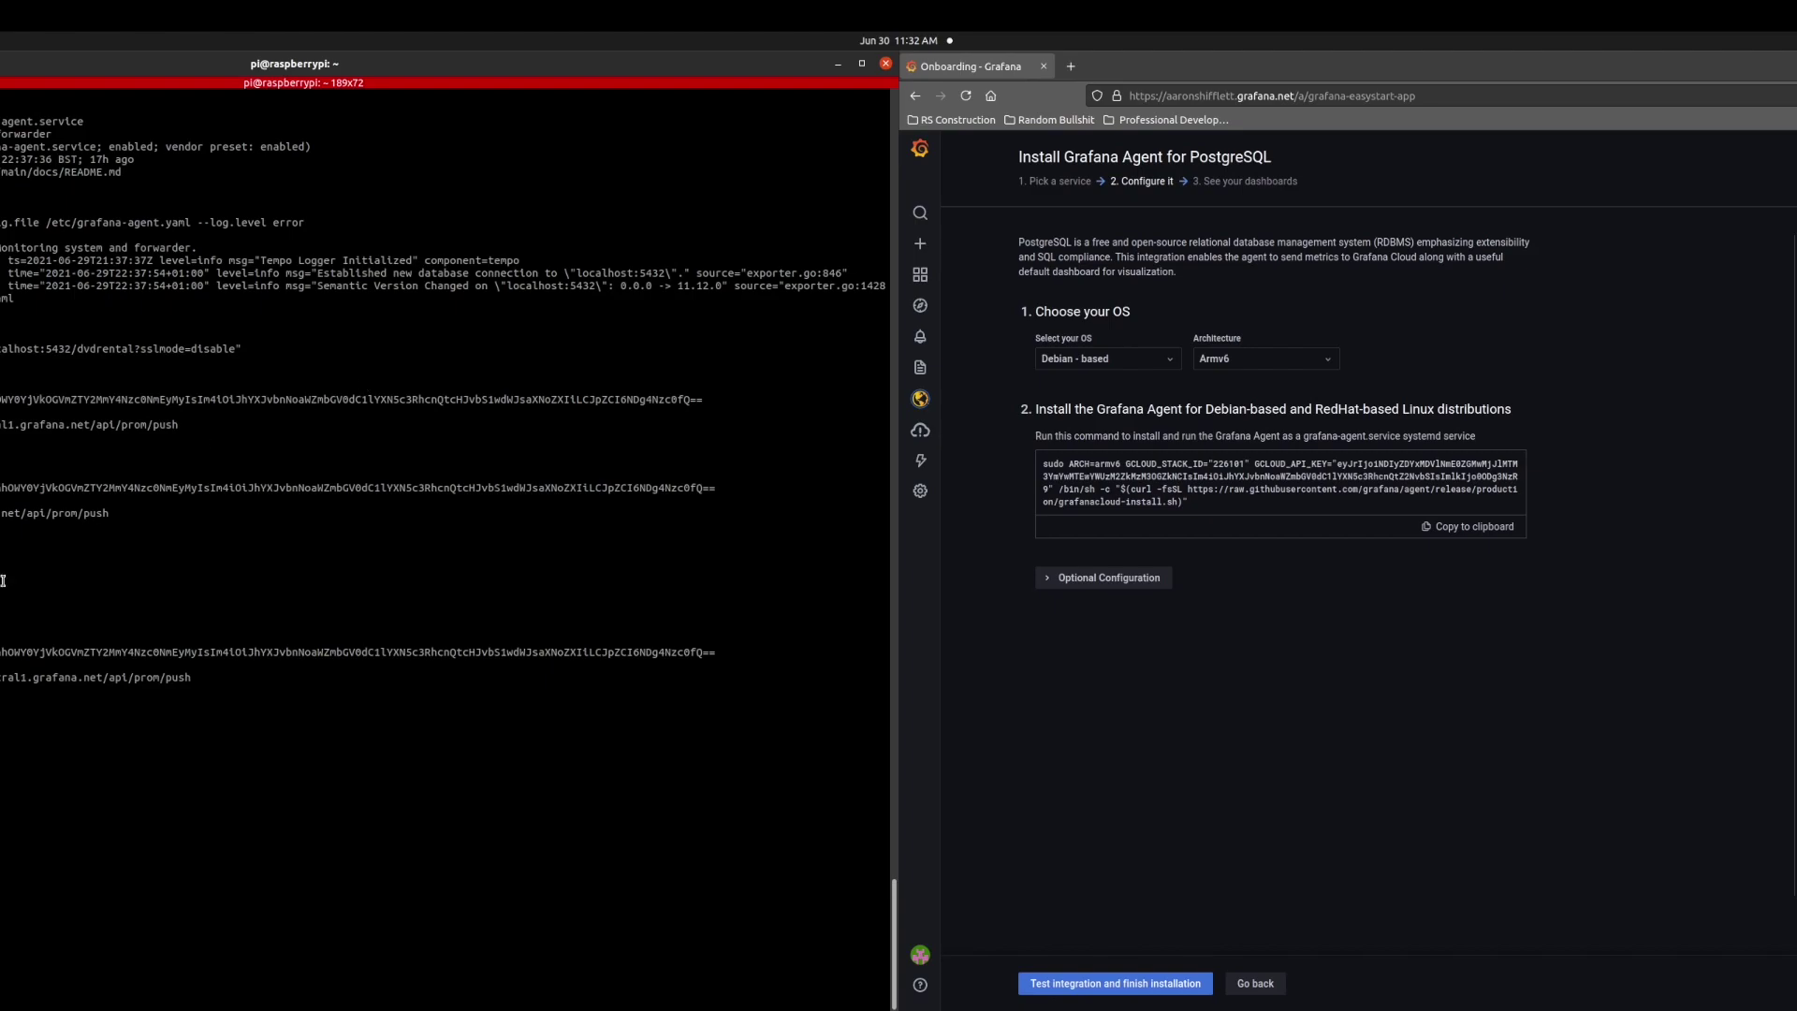
{"action": "triple_click", "coordinate": [260, 343]}
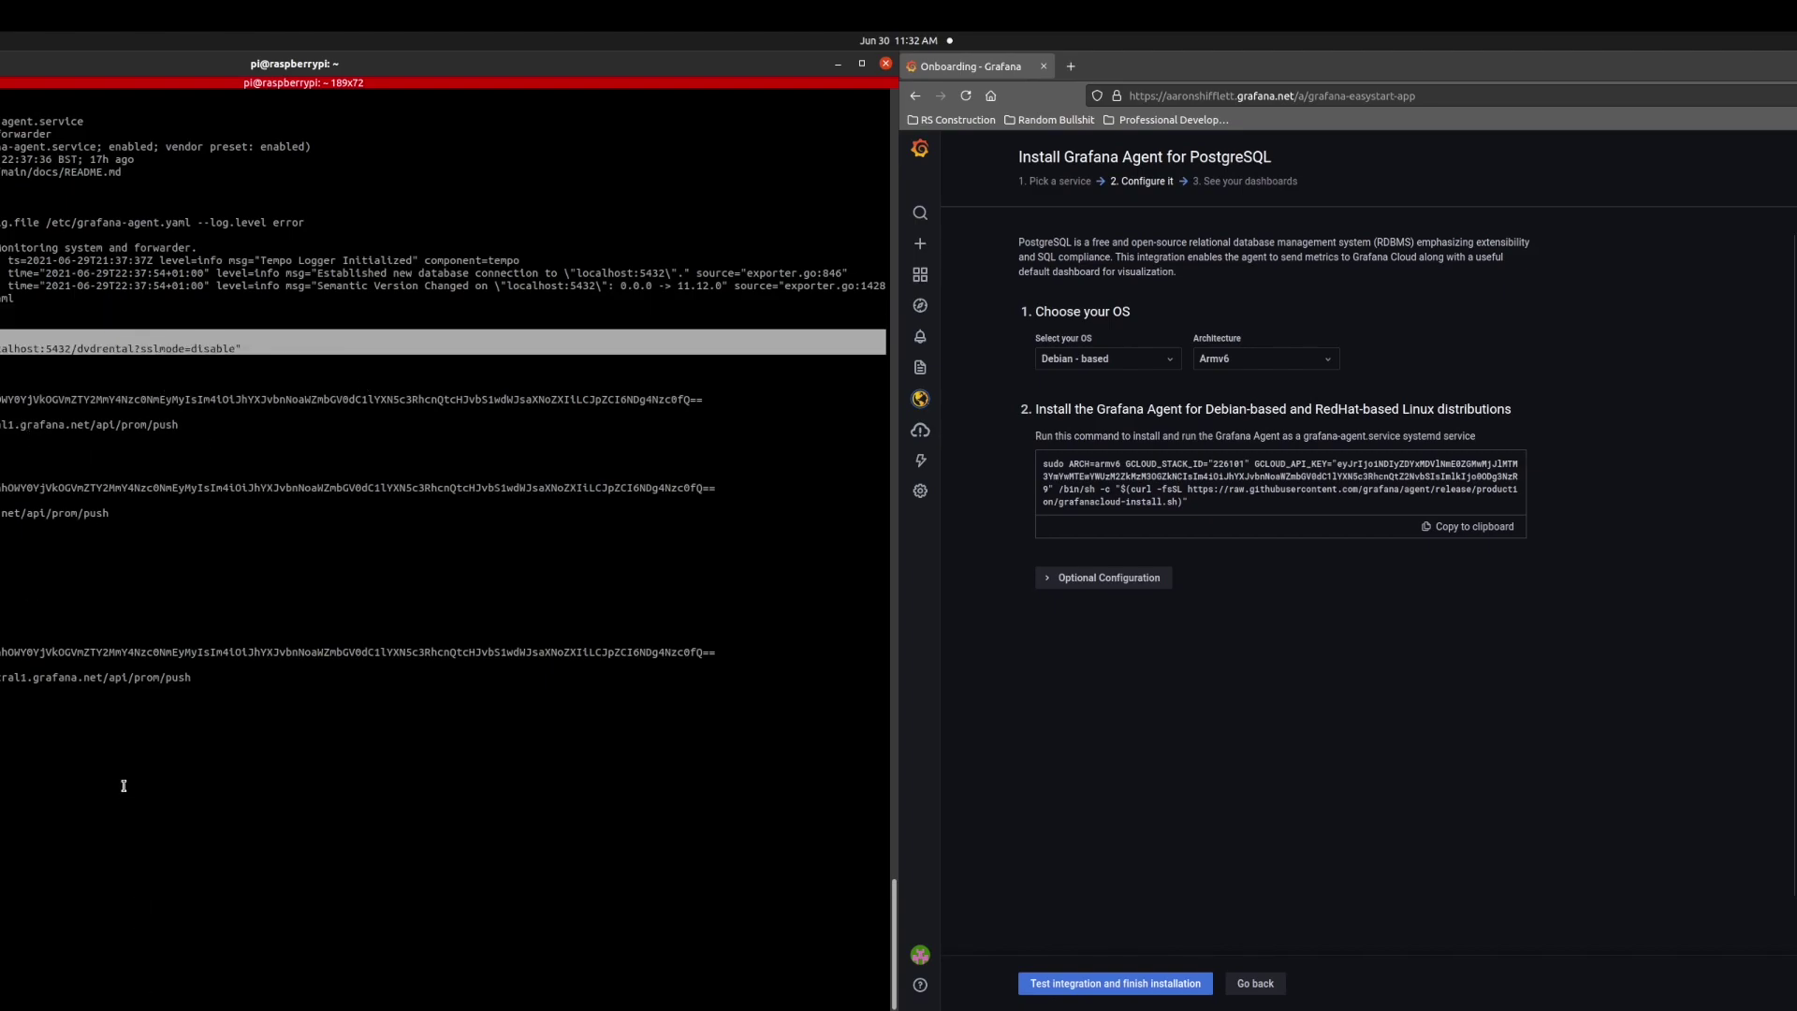
{"action": "left_click", "coordinate": [54, 727]}
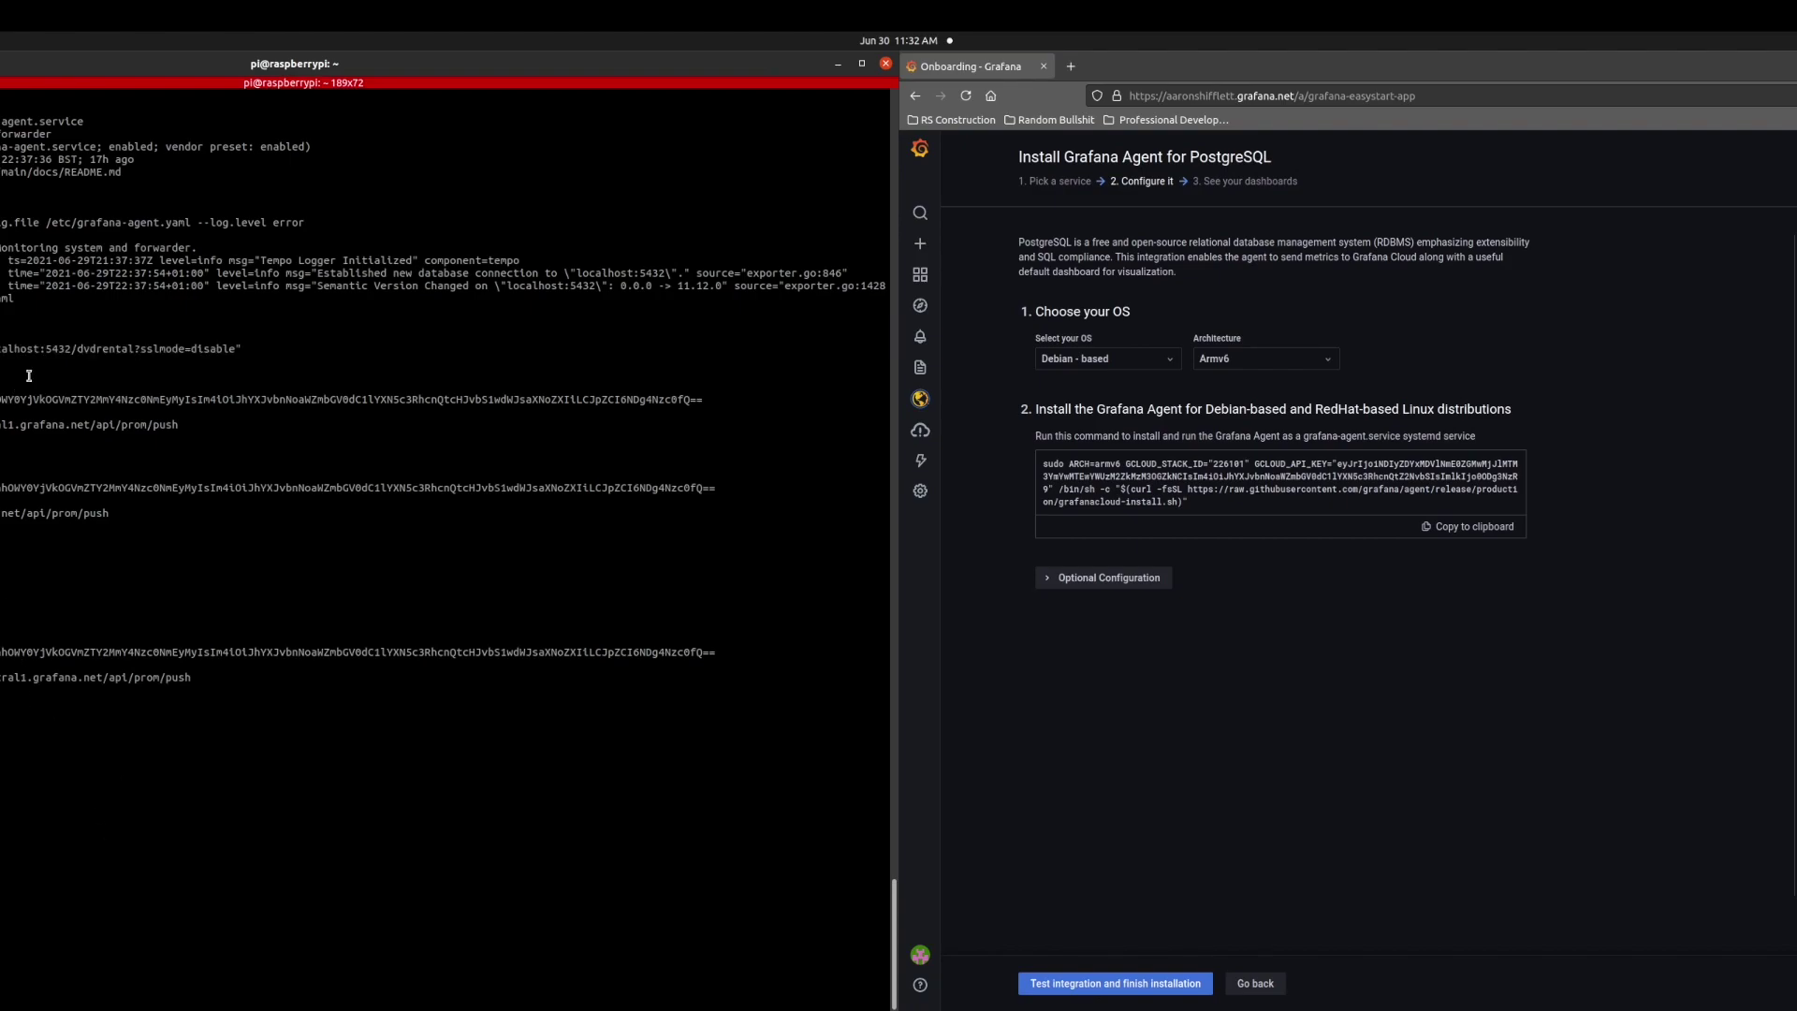
{"action": "triple_click", "coordinate": [97, 352]}
{"action": "left_click", "coordinate": [291, 814]}
{"action": "key", "text": "ctrl+l"}
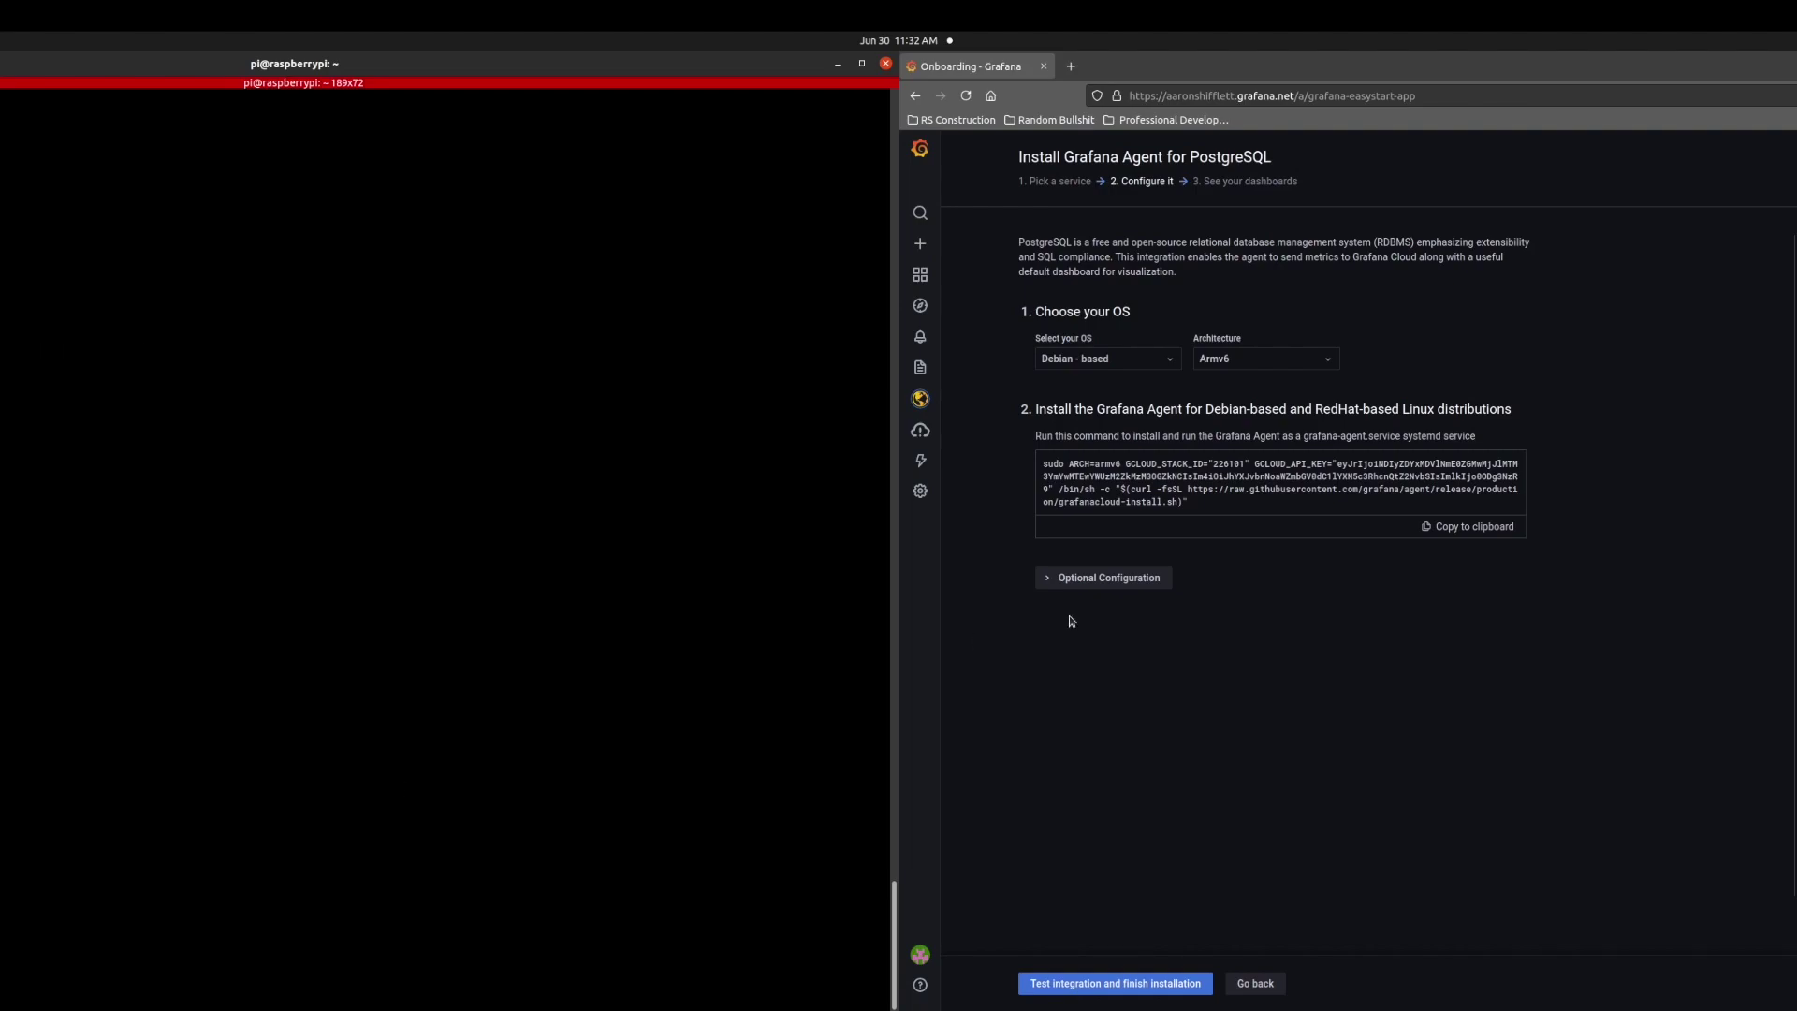
Test the PostgreSQL integration and finish installation to reach Installation successful.
{"action": "left_click", "coordinate": [1158, 985]}
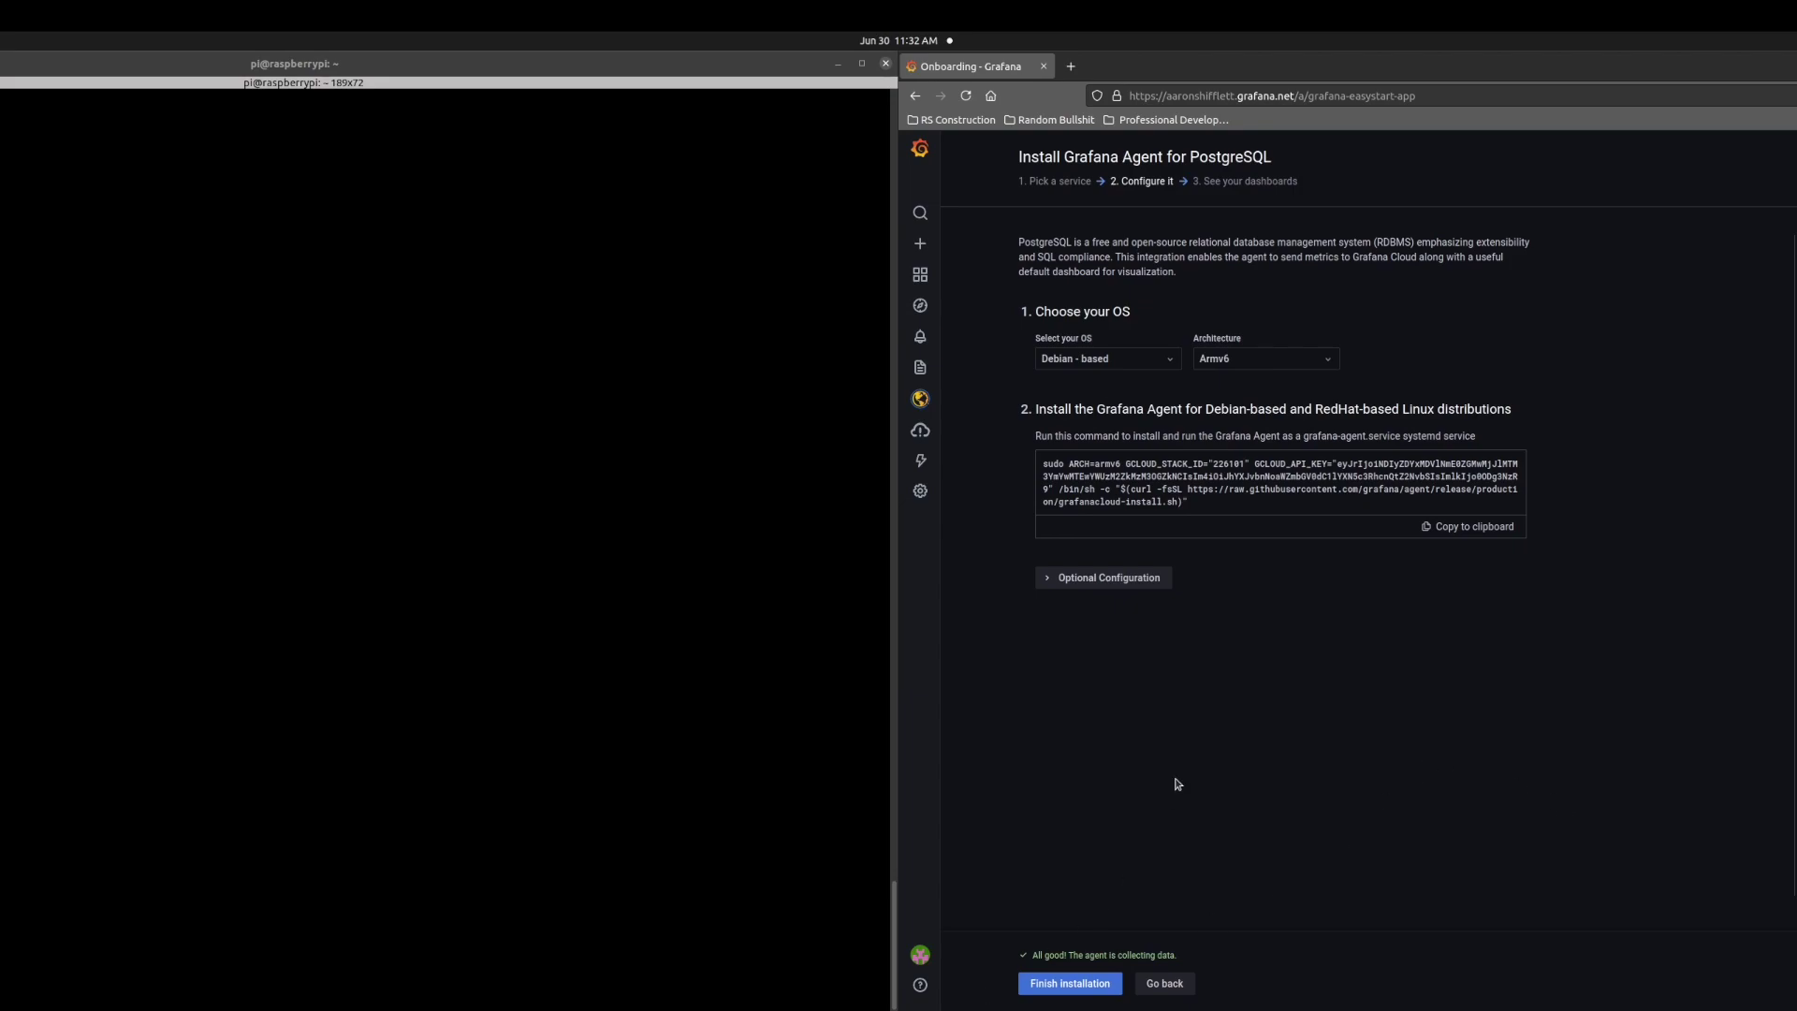
{"action": "left_click", "coordinate": [1095, 989]}
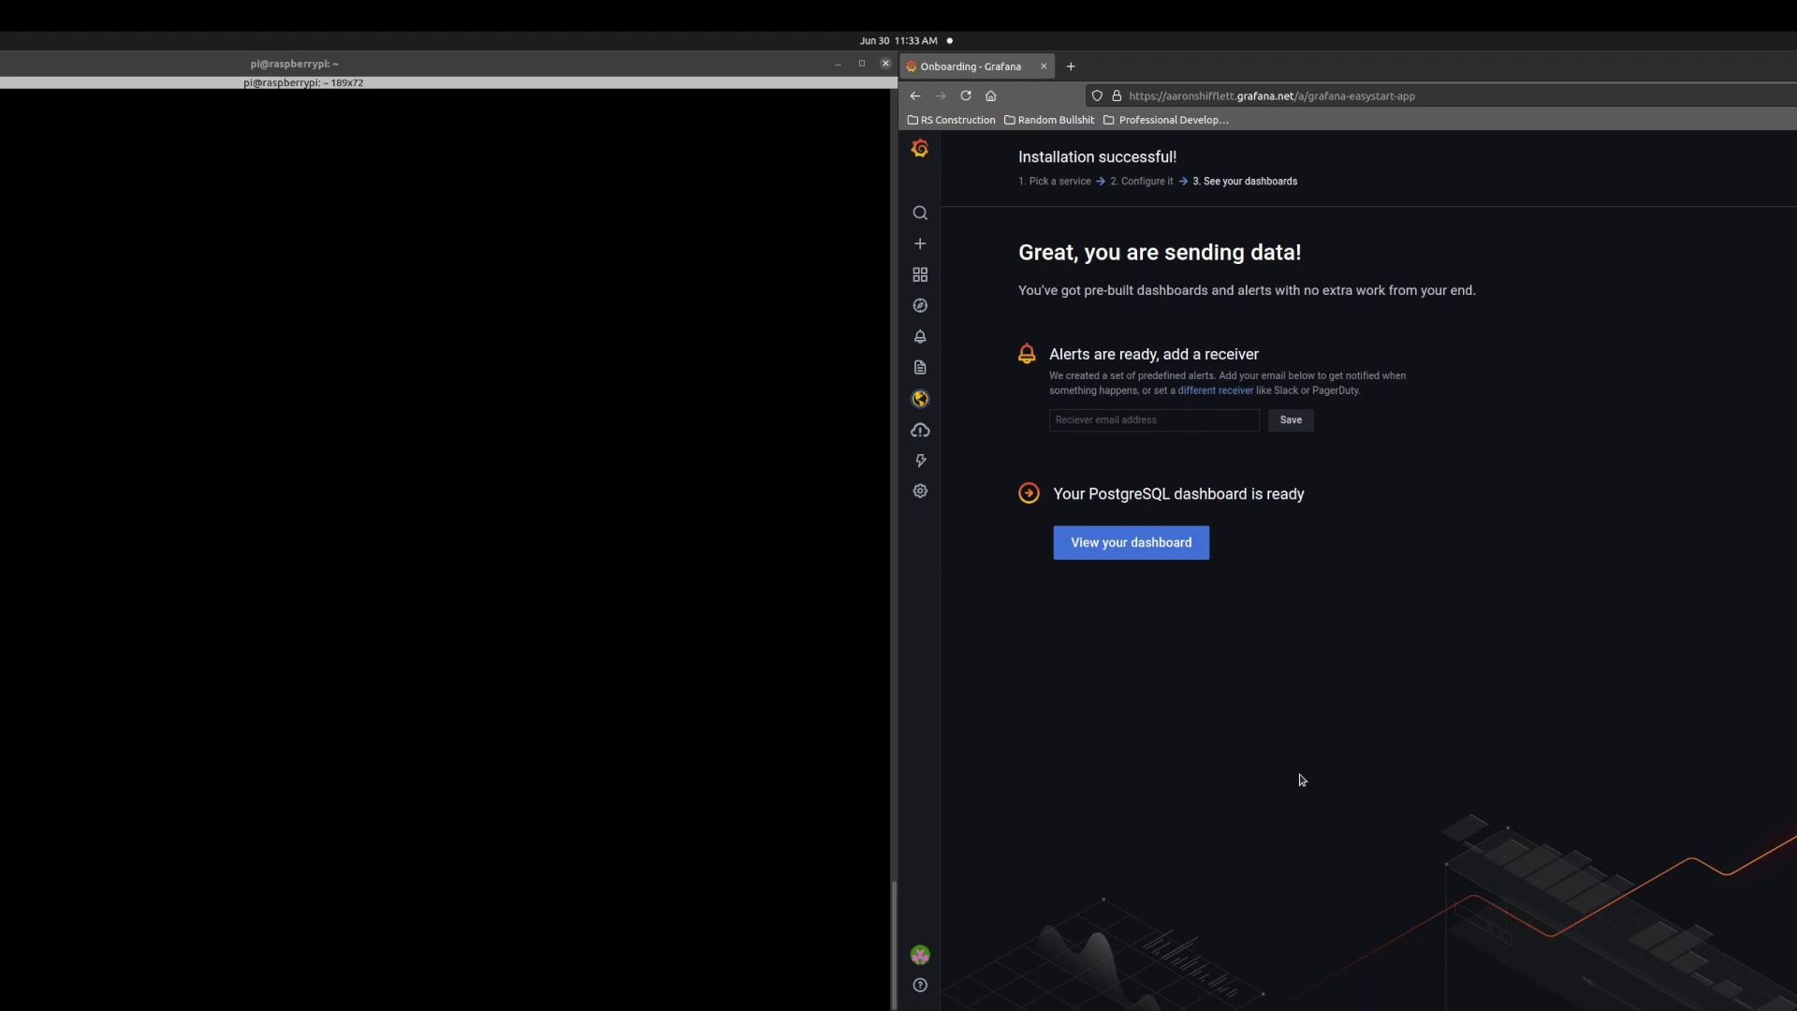
Go to the Dashboards page and expand the Integration - PostgreSQL folder.
{"action": "left_click", "coordinate": [1109, 550]}
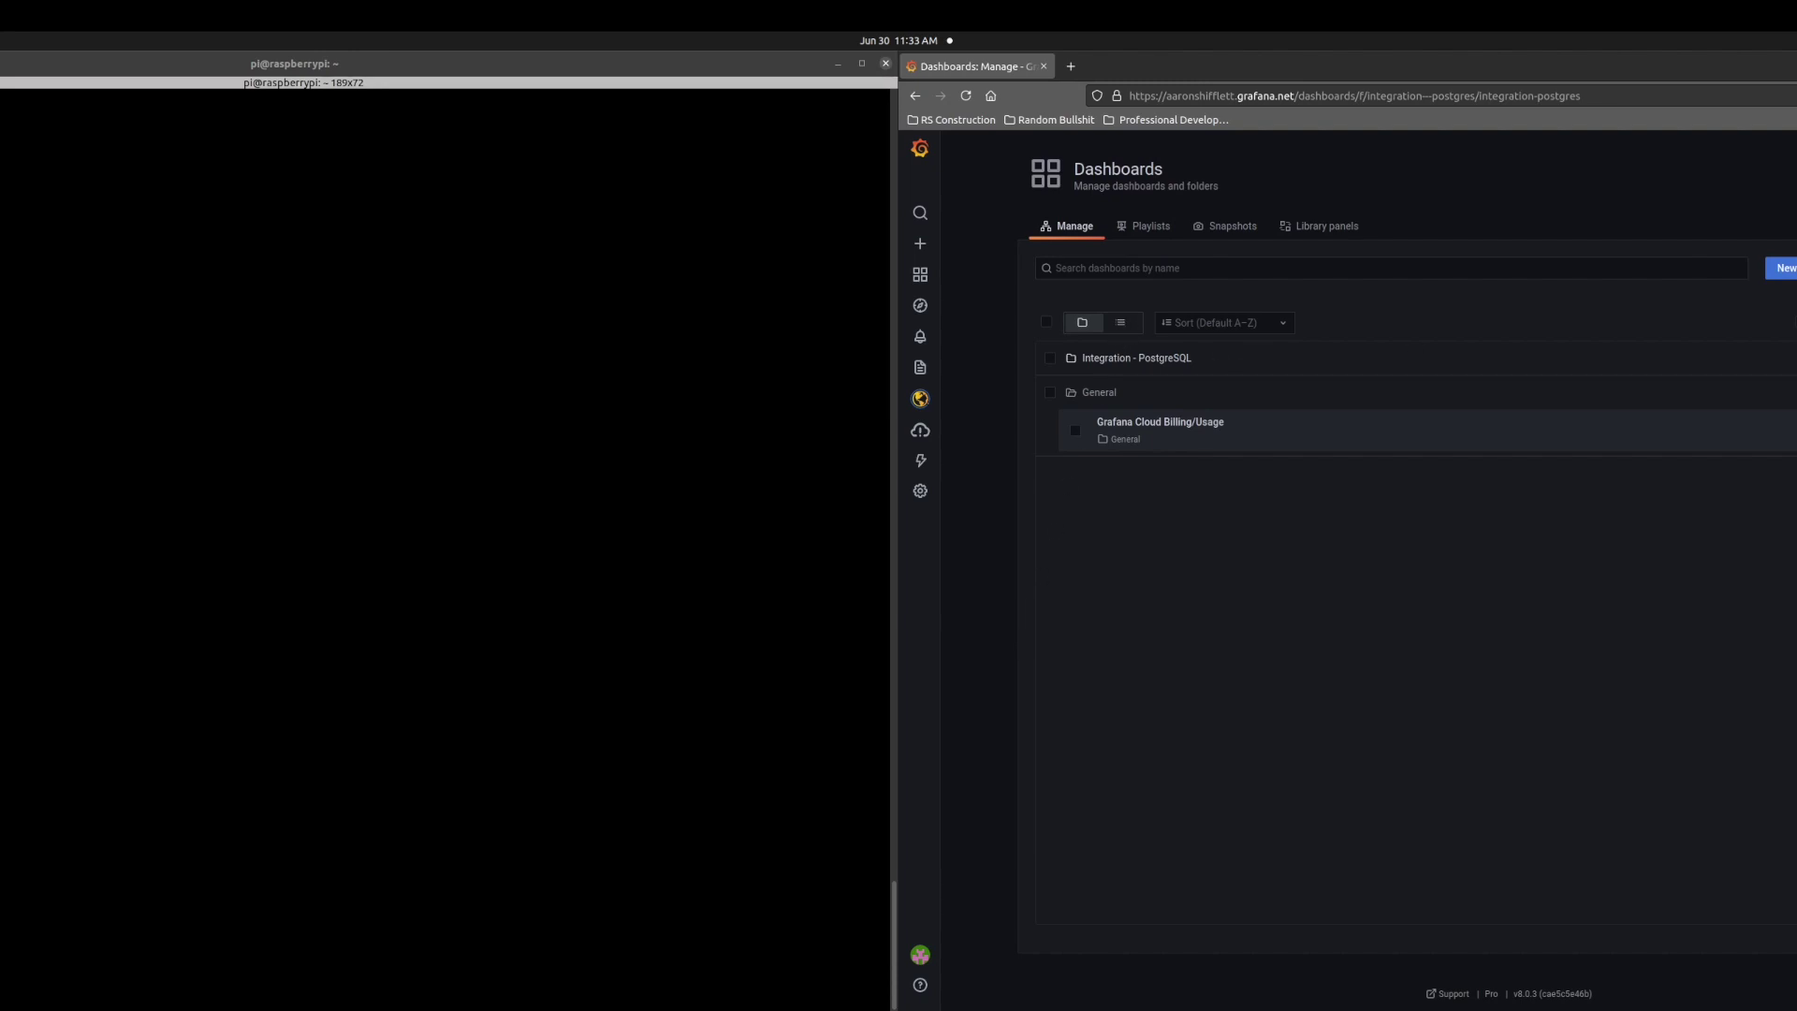
{"action": "left_click", "coordinate": [1140, 361]}
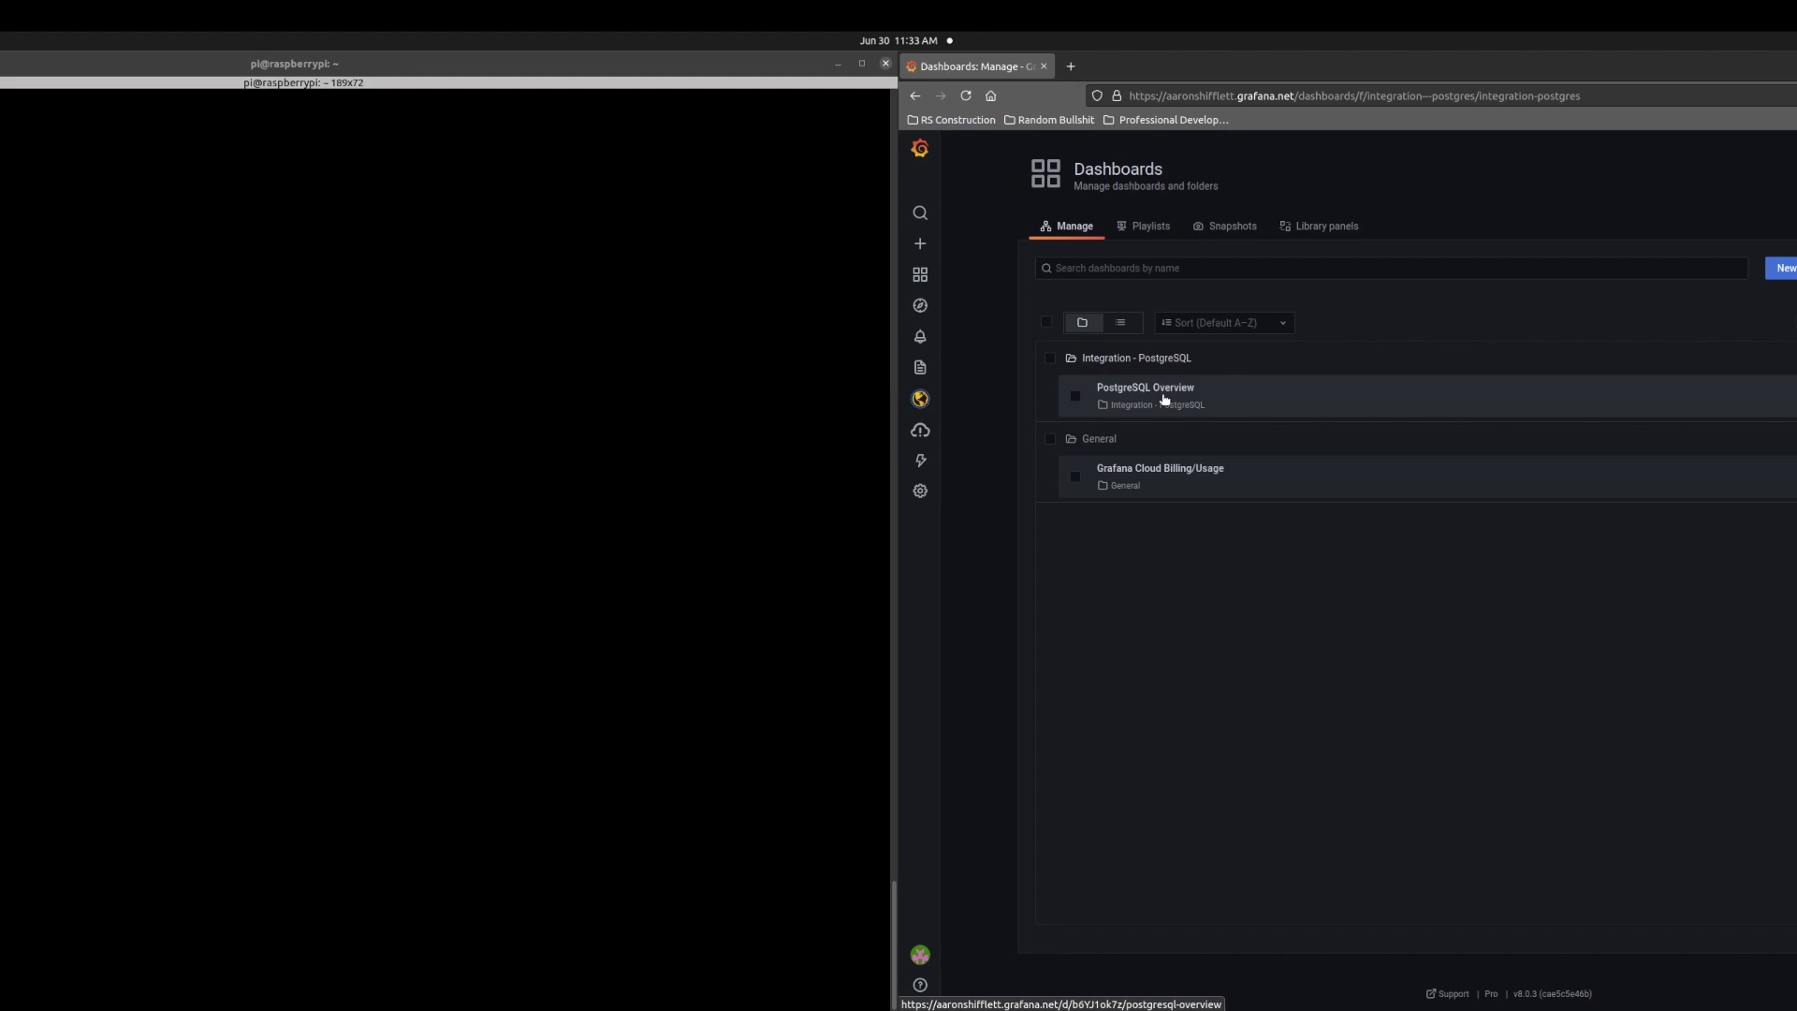
Open PostgreSQL Overview and set its db variable to dvdrental.
{"action": "left_click", "coordinate": [1165, 397]}
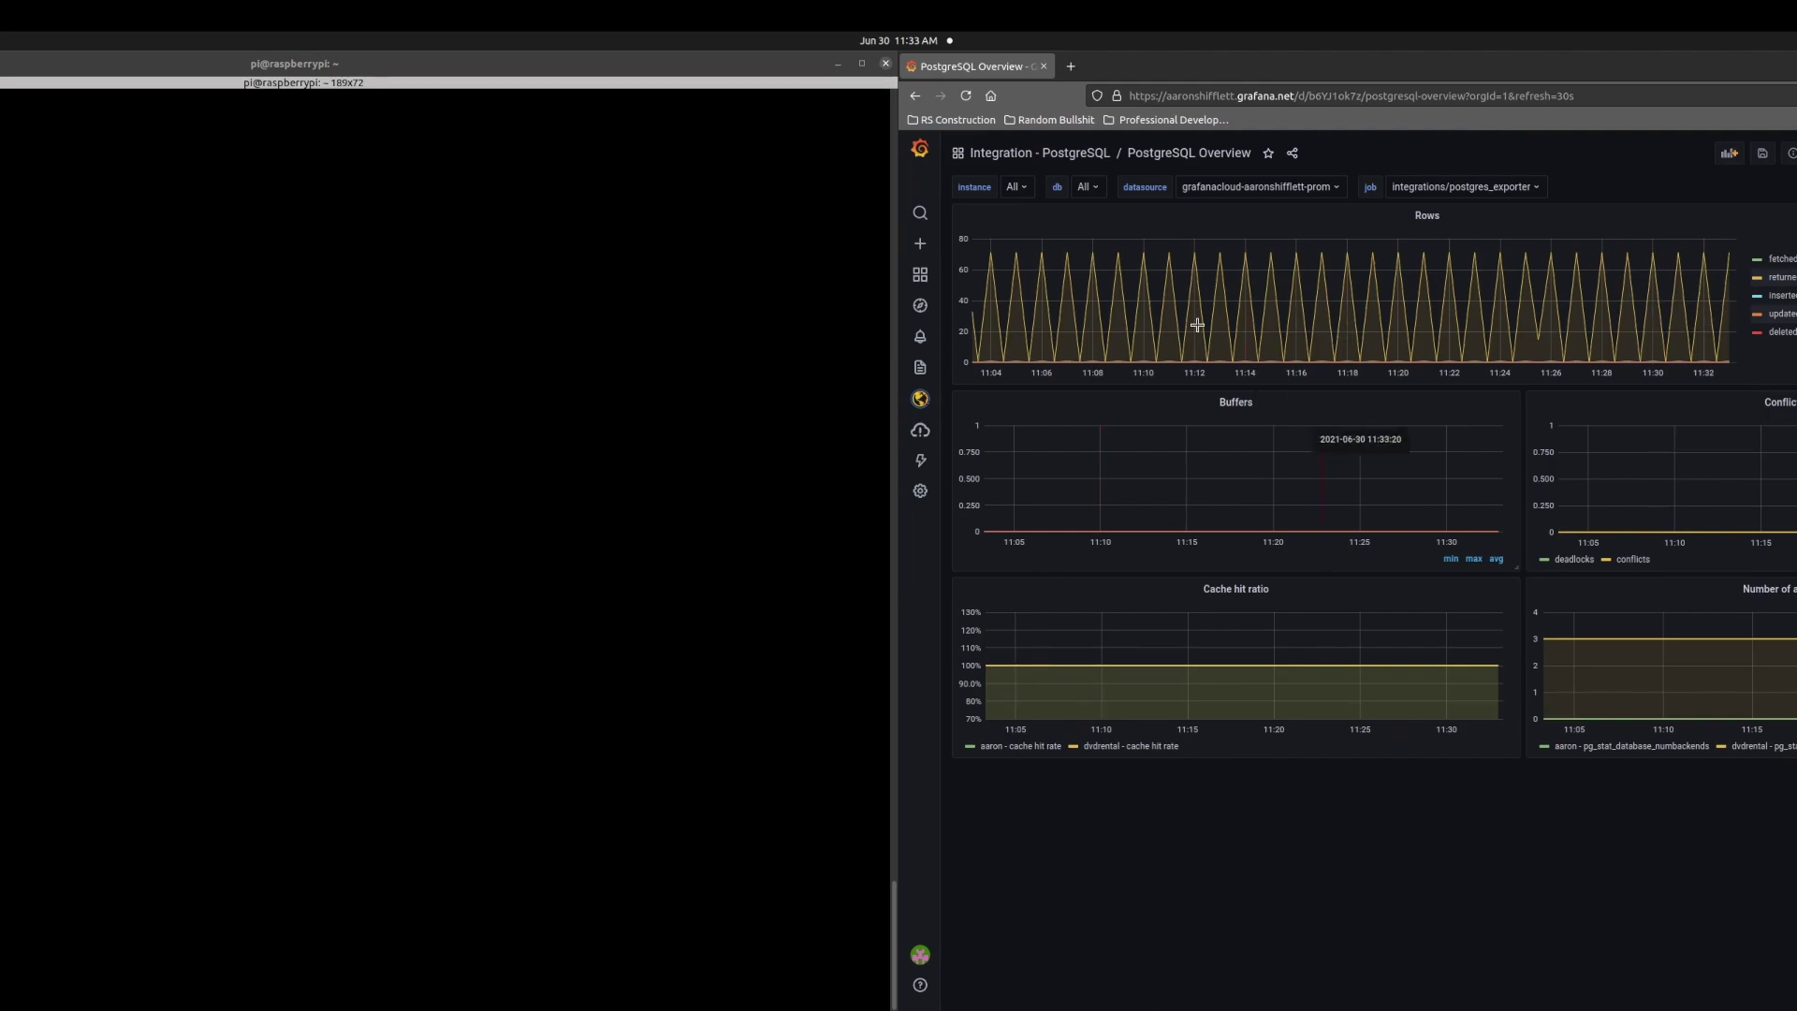
{"action": "left_click", "coordinate": [1084, 186]}
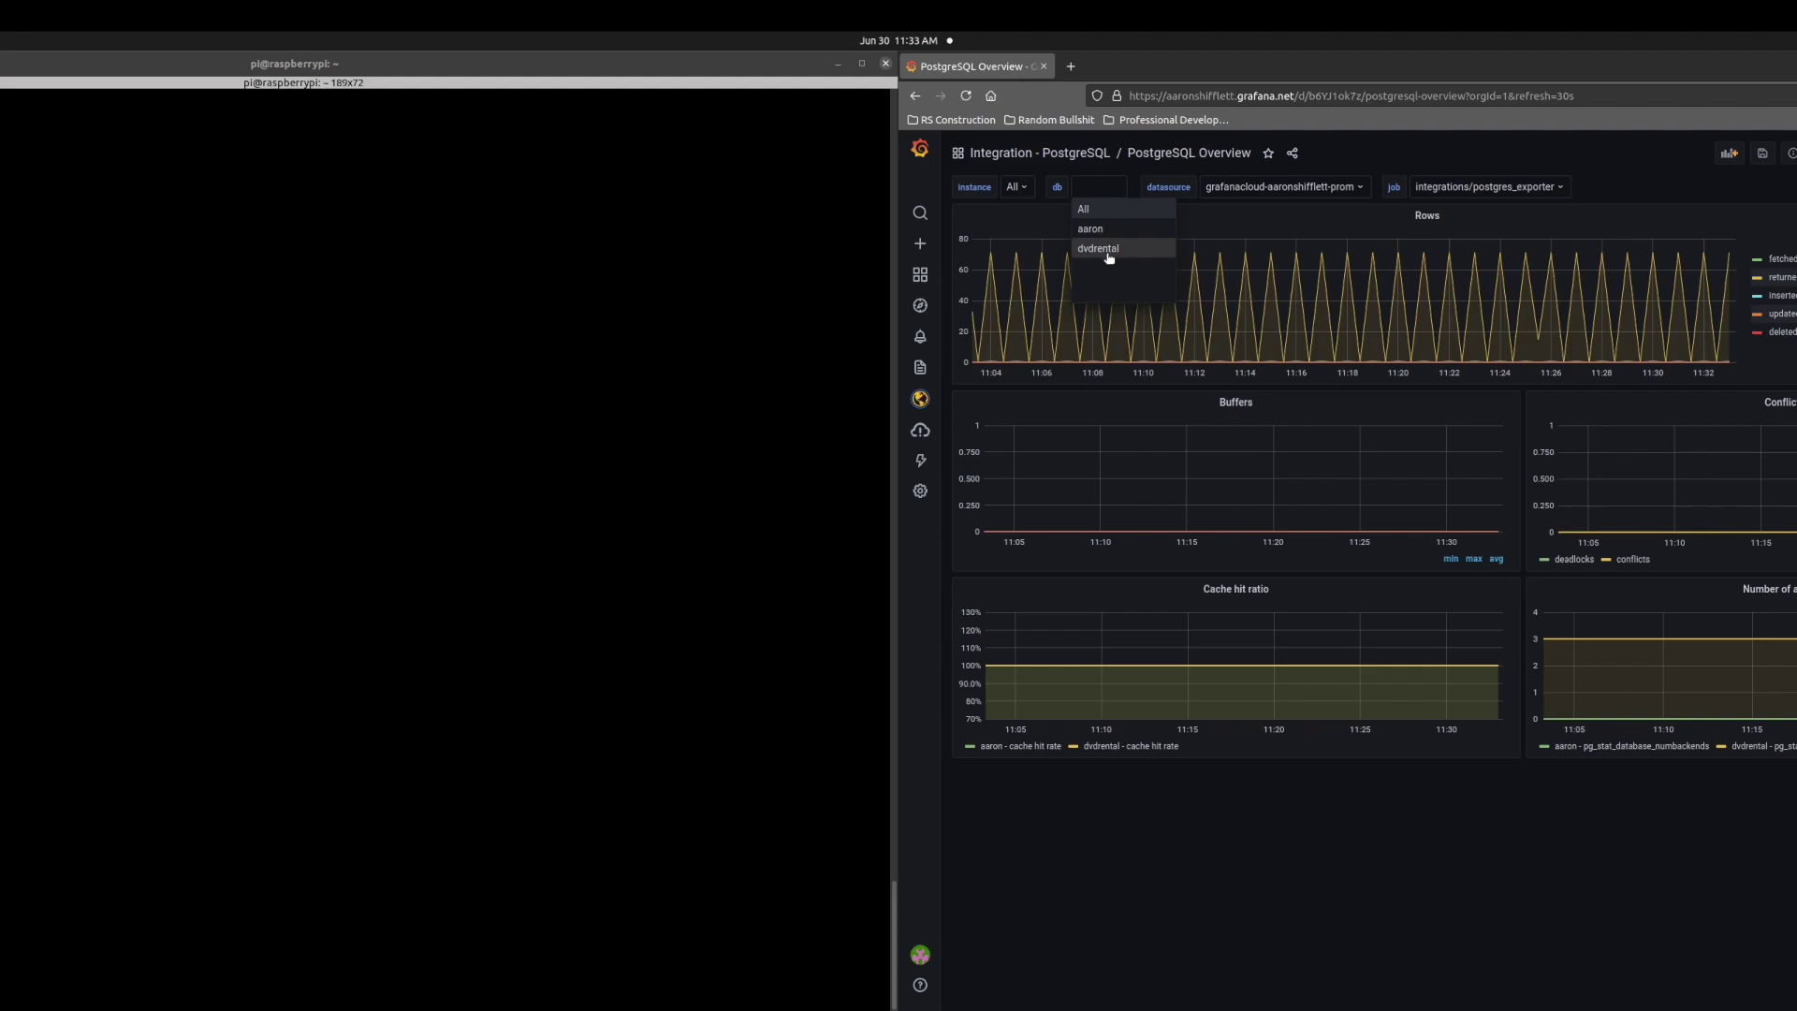
{"action": "left_click", "coordinate": [1108, 249]}
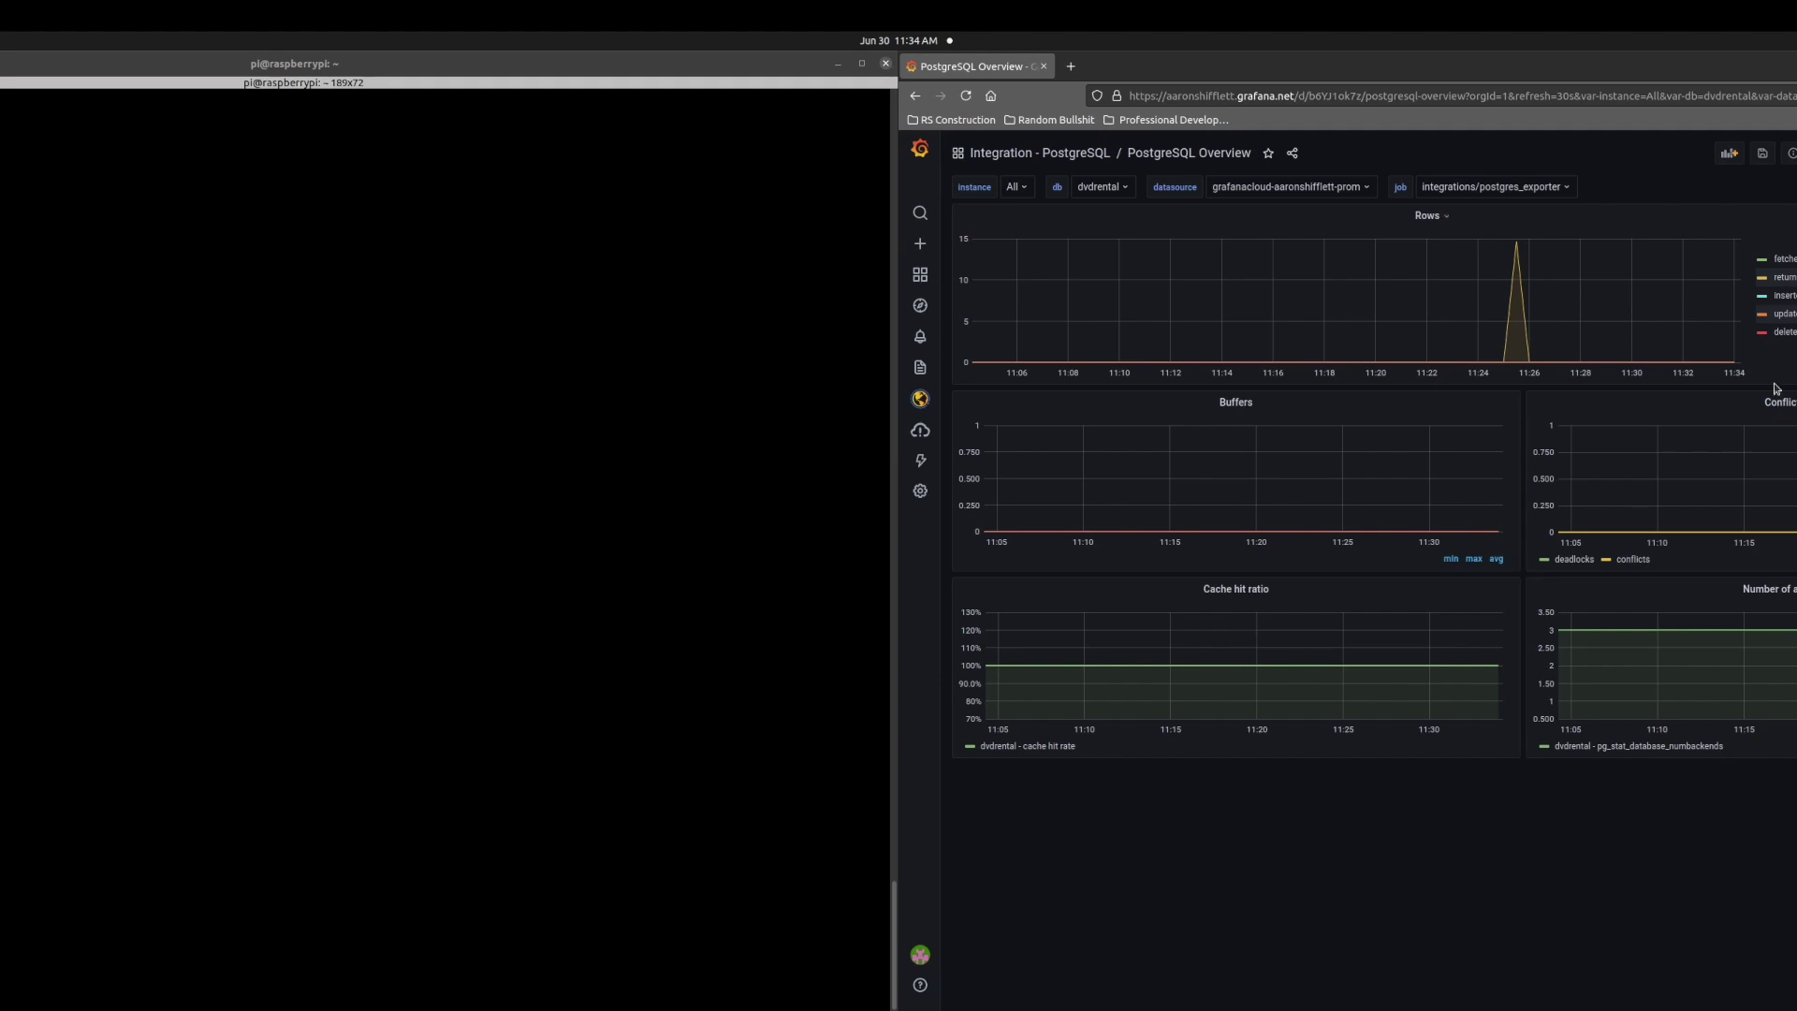
Focus and resize the terminal, reviewing the previous insert loop command.
{"action": "left_click", "coordinate": [69, 608]}
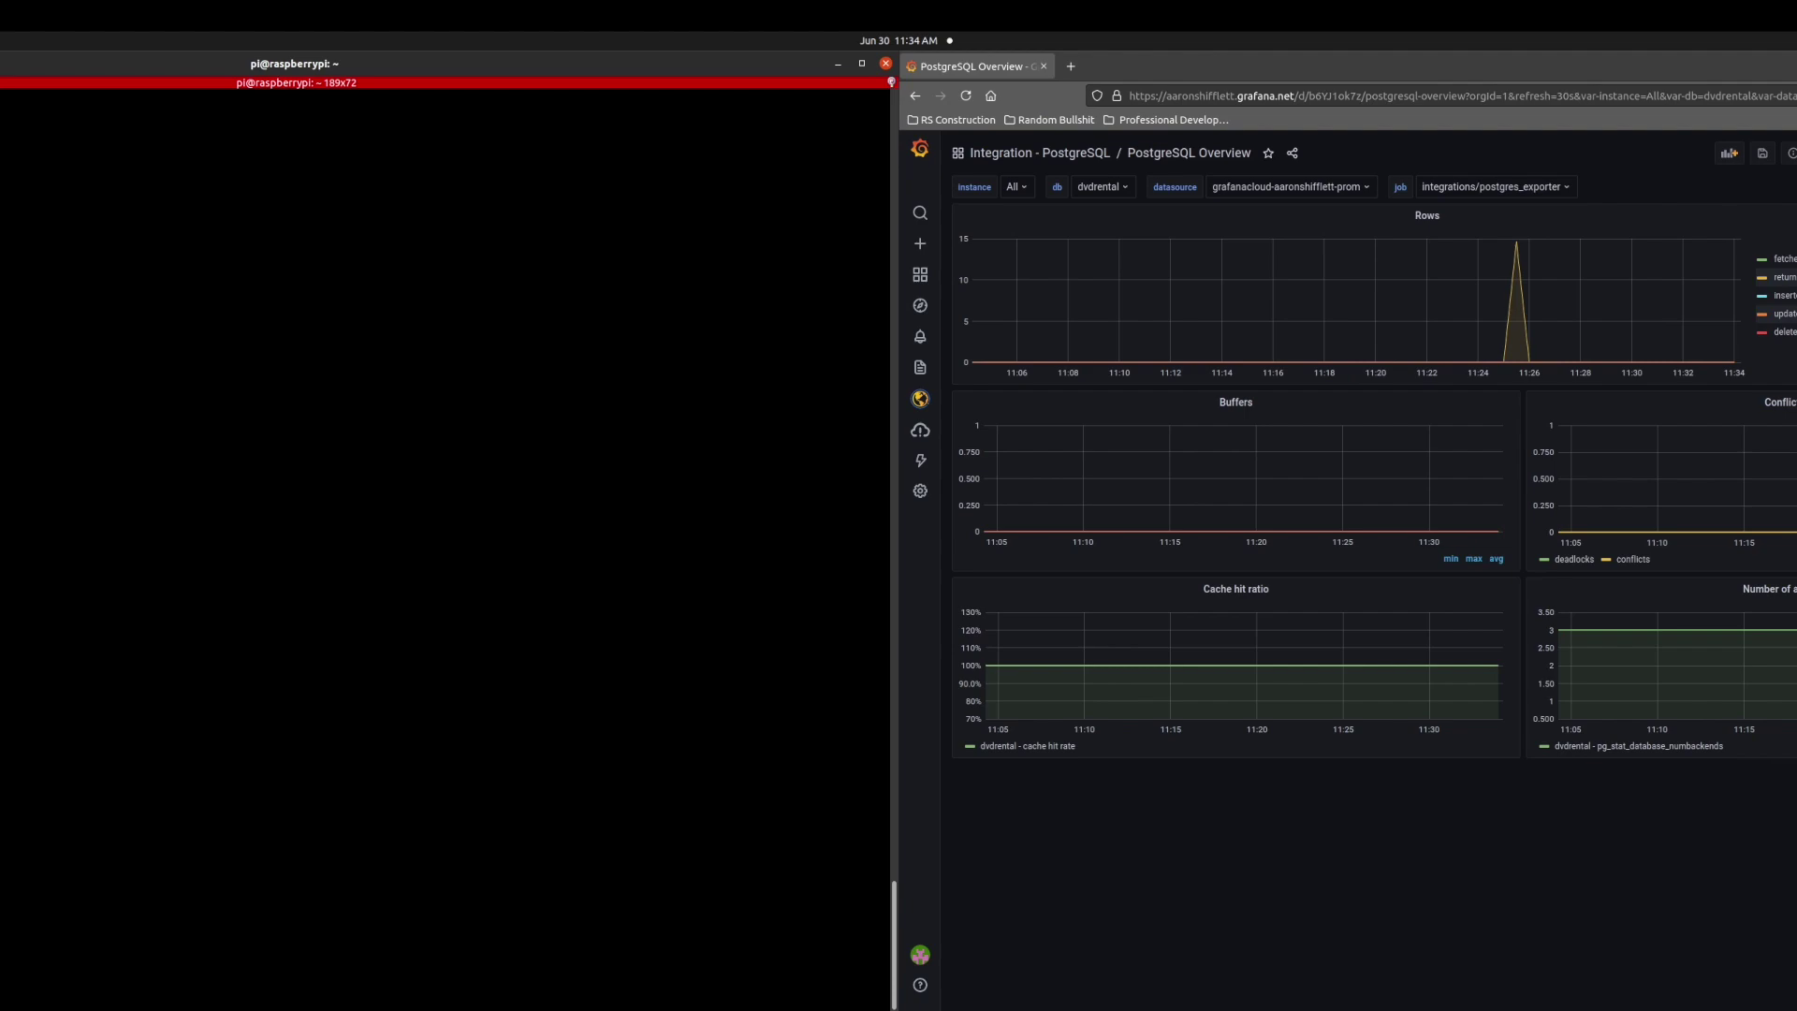
{"action": "left_click_drag", "start_coordinate": [891, 82], "coordinate": [898, 83]}
{"action": "left_click_drag", "start_coordinate": [898, 82], "coordinate": [899, 82]}
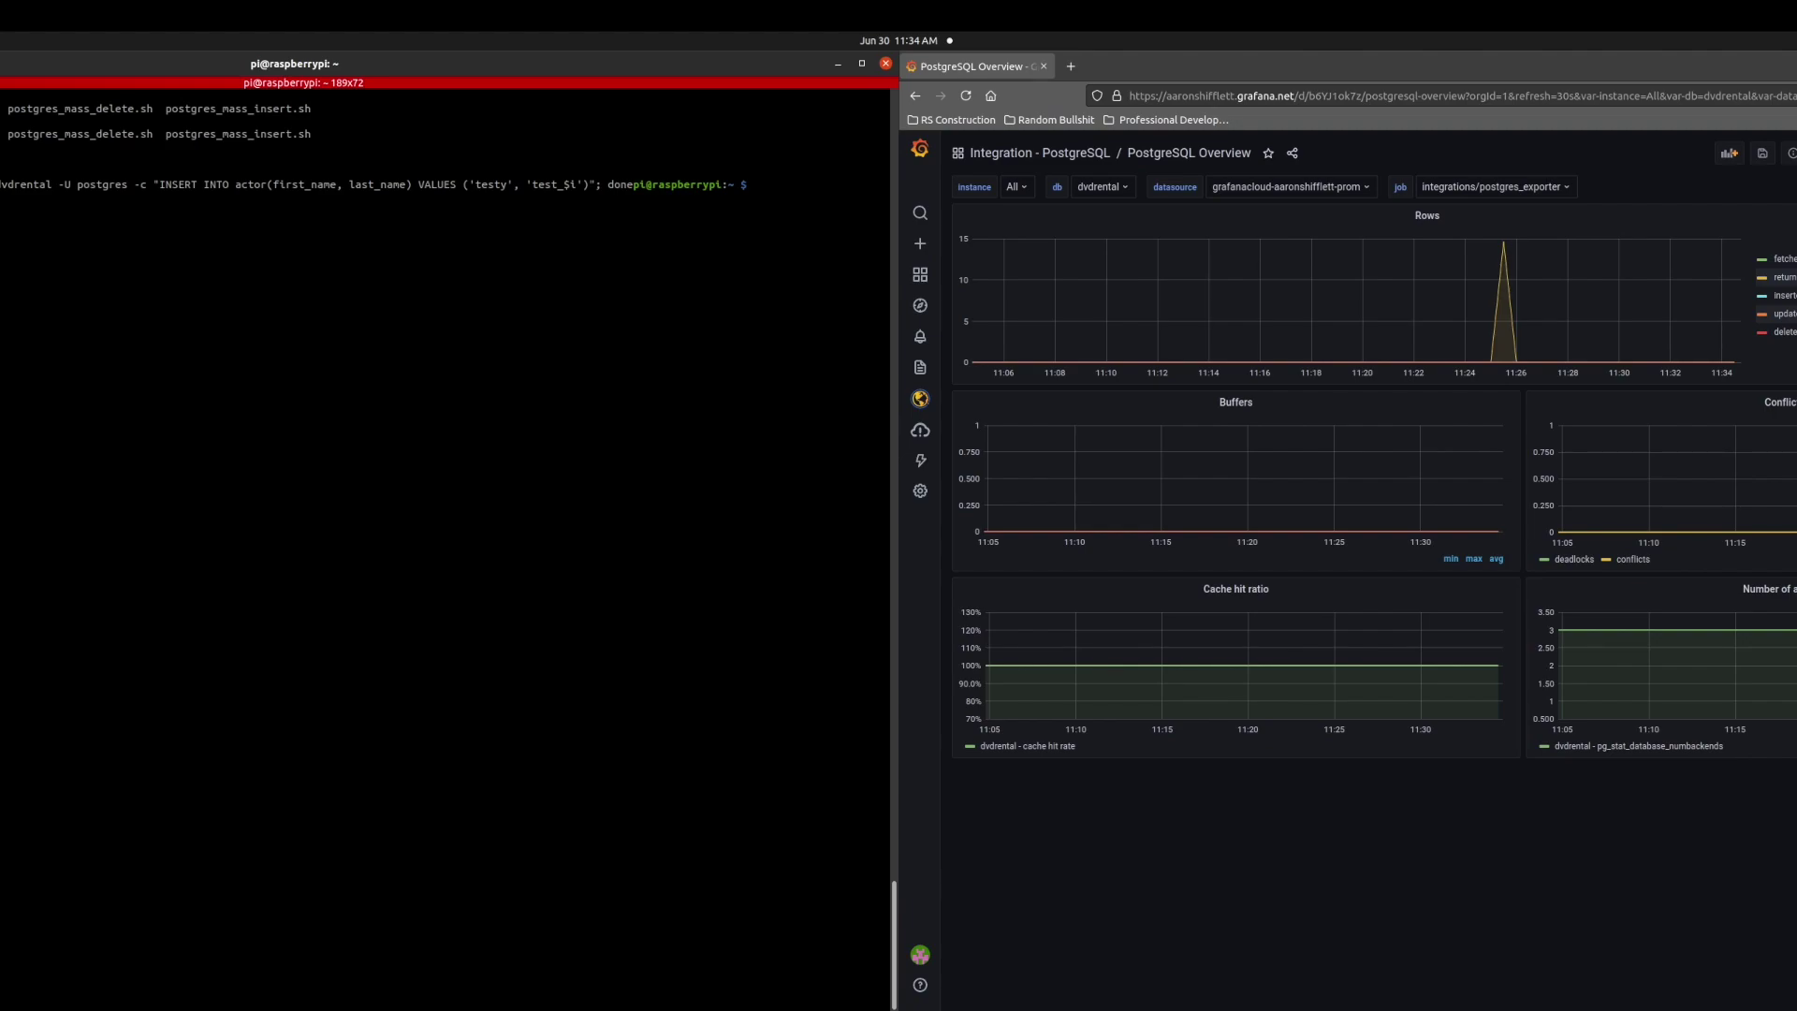
{"action": "triple_click", "coordinate": [375, 184]}
{"action": "left_click", "coordinate": [129, 318]}
{"action": "left_click_drag", "start_coordinate": [476, 184], "coordinate": [528, 184]}
{"action": "left_click", "coordinate": [560, 316]}
Enter ./postgres_mass_insert.sh using Tab completion to start the insert burst.
{"action": "type", "text": "./"}
{"action": "type", "text": "ma"}
{"action": "key", "text": "BackSpace"}
{"action": "key", "text": "BackSpace"}
{"action": "type", "text": "po"}
{"action": "key", "text": "Tab"}
{"action": "type", "text": "inser"}
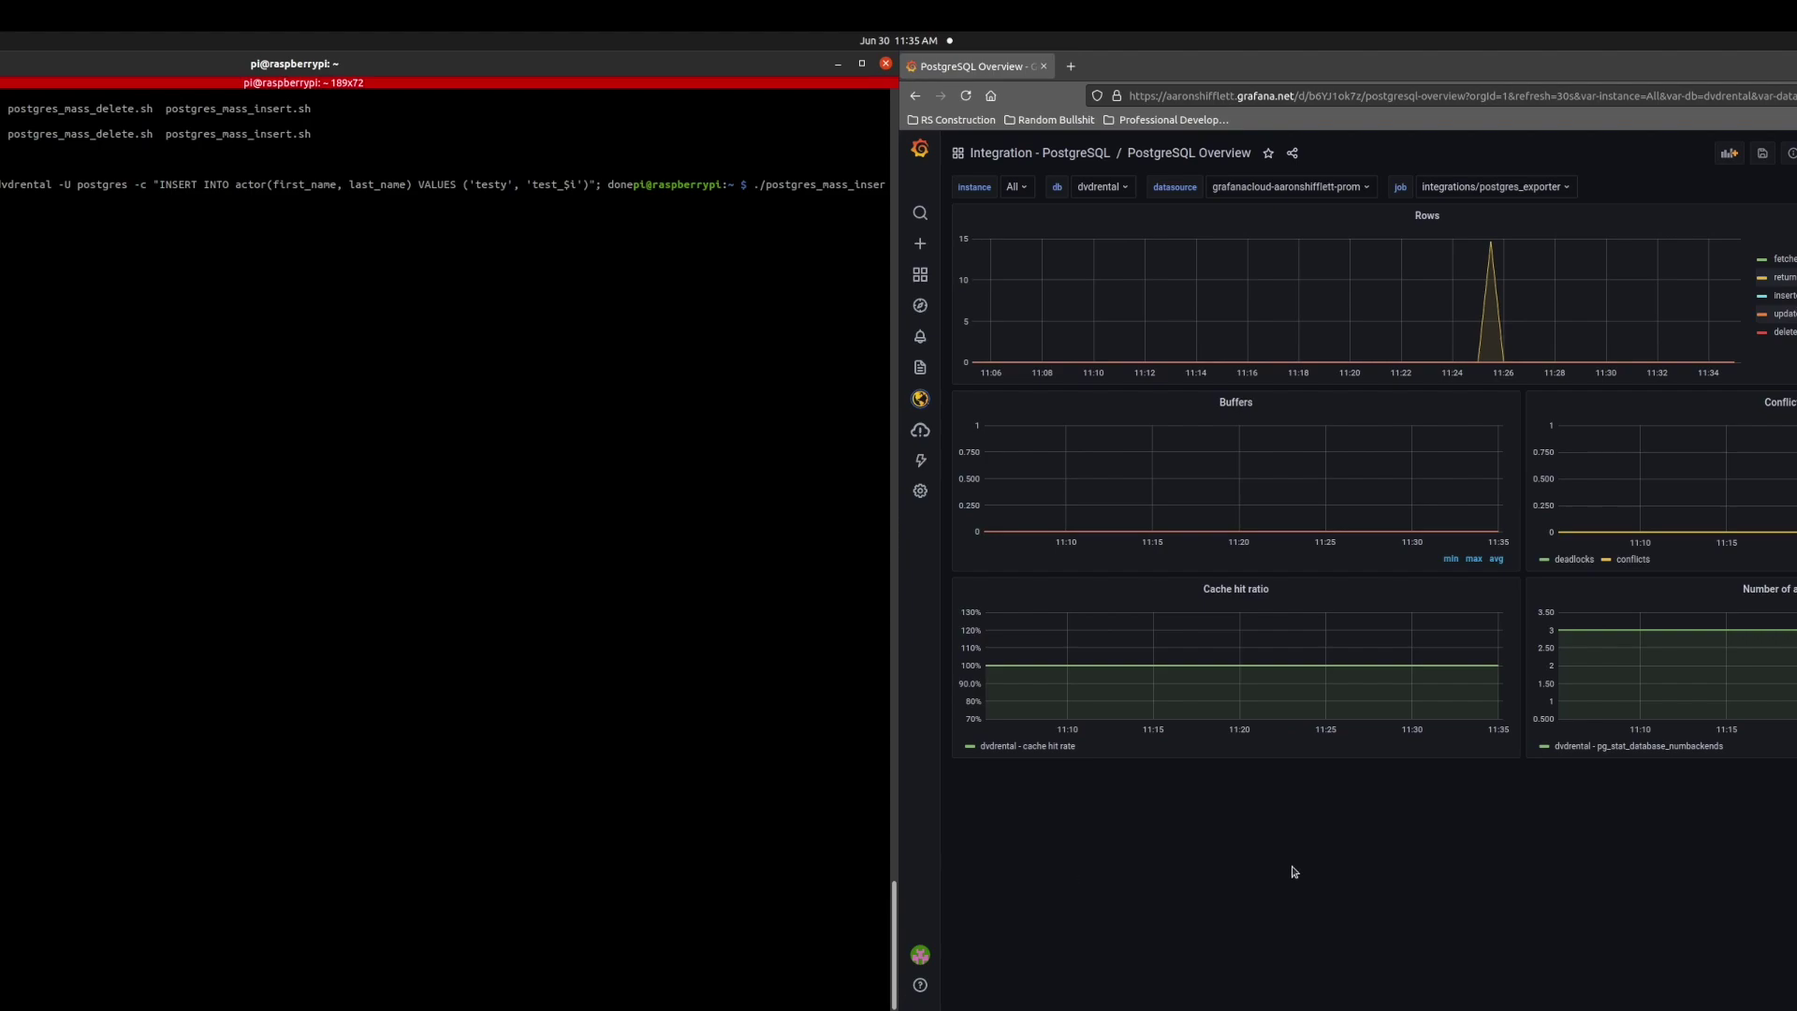
On the dashboard, isolate the 'inserted' series in the Rows legend, then return to the terminal.
{"action": "left_click", "coordinate": [1507, 987]}
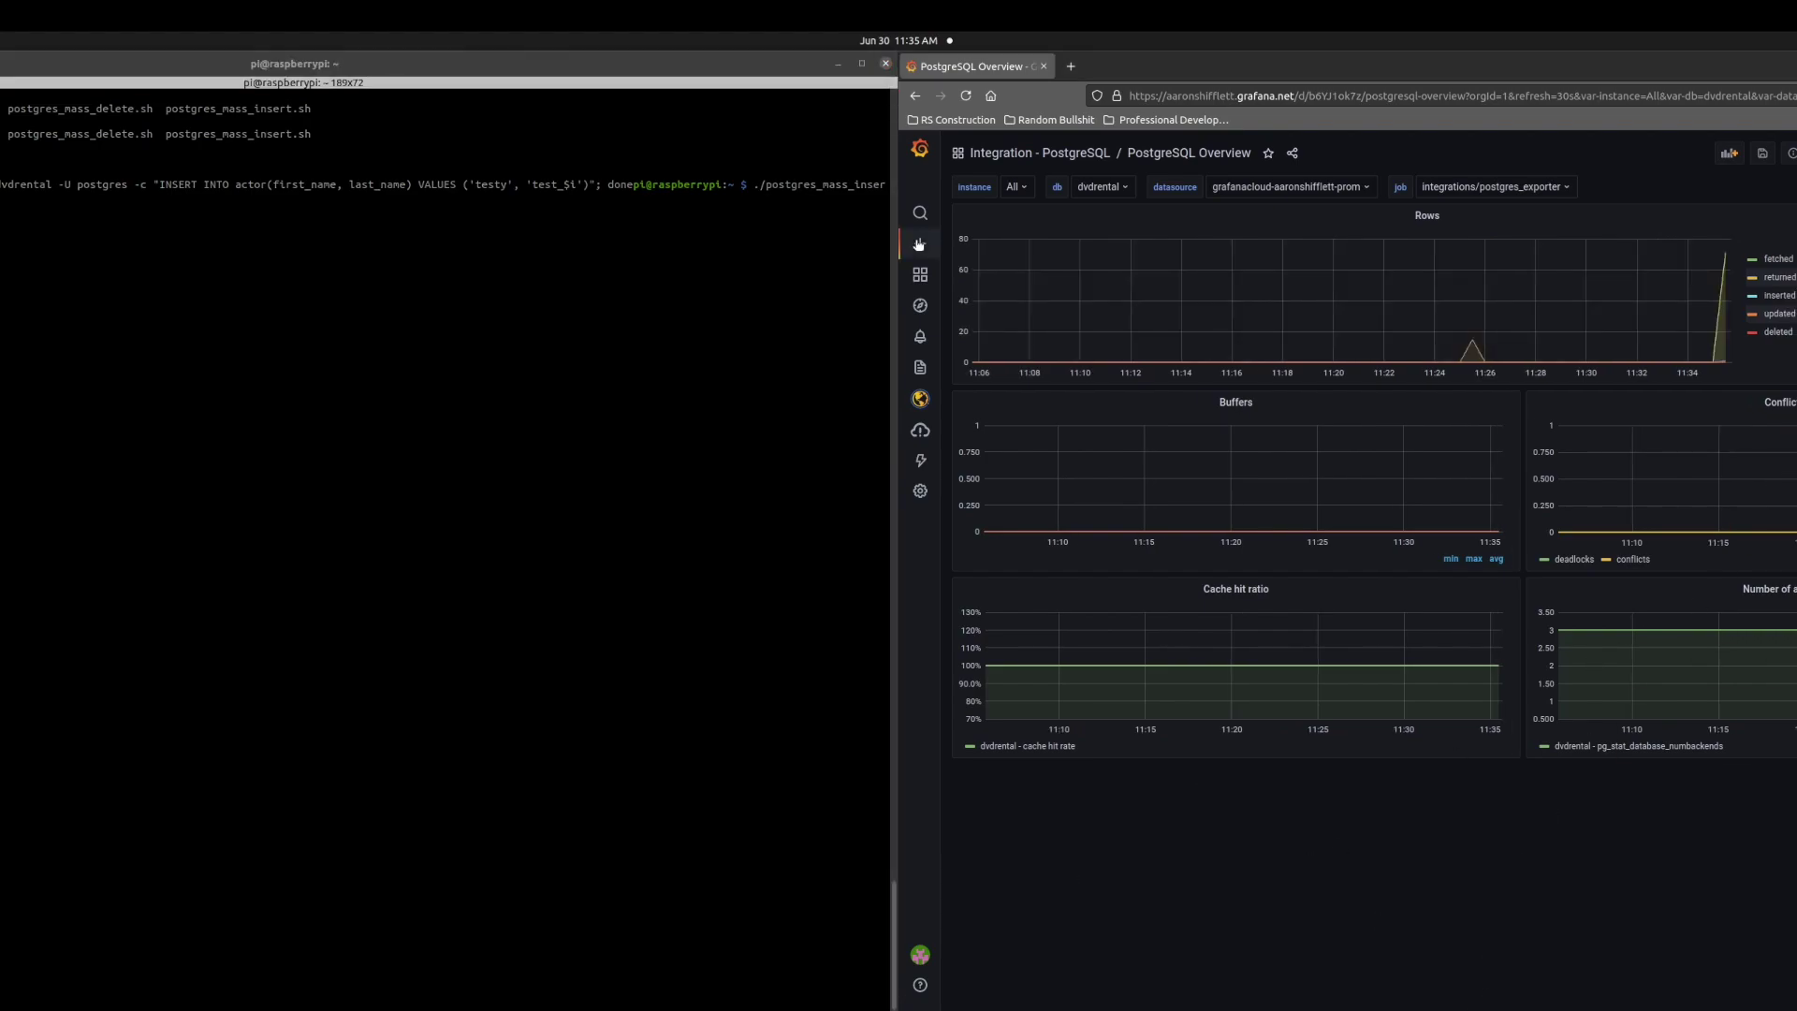
{"action": "mouse_move", "coordinate": [1717, 356]}
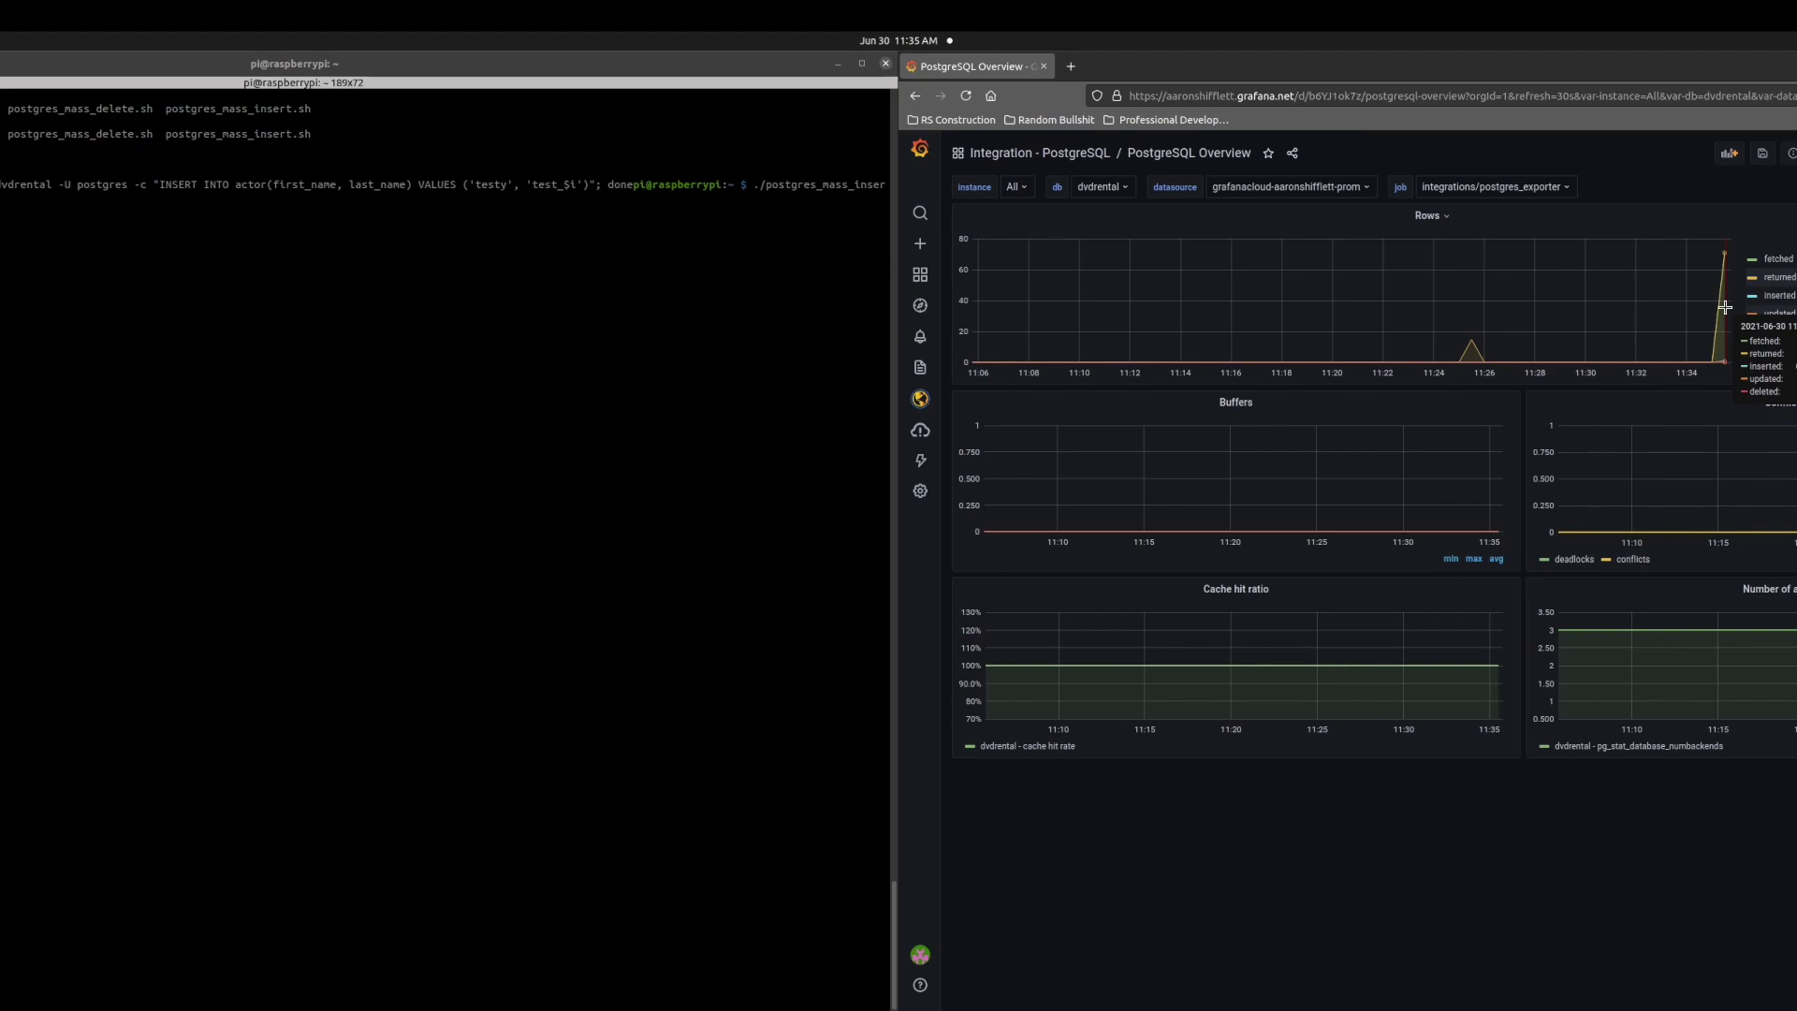
{"action": "left_click", "coordinate": [1789, 294]}
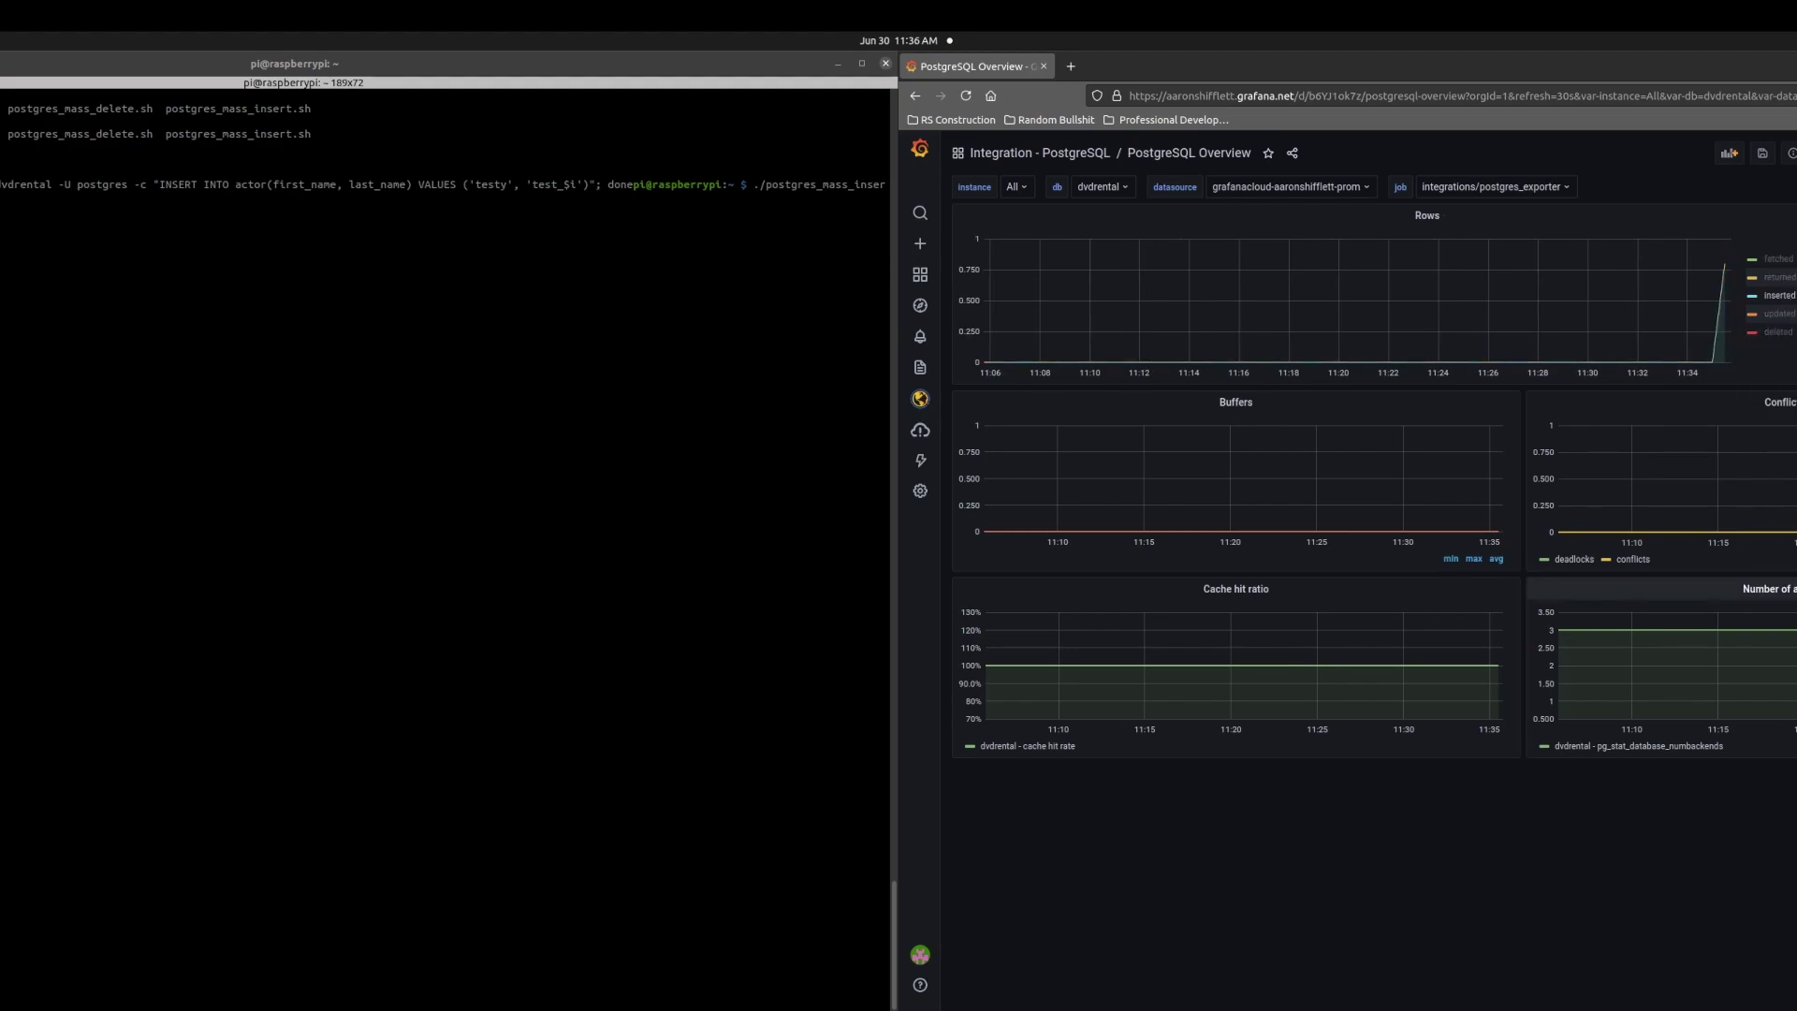
{"action": "left_click", "coordinate": [154, 705]}
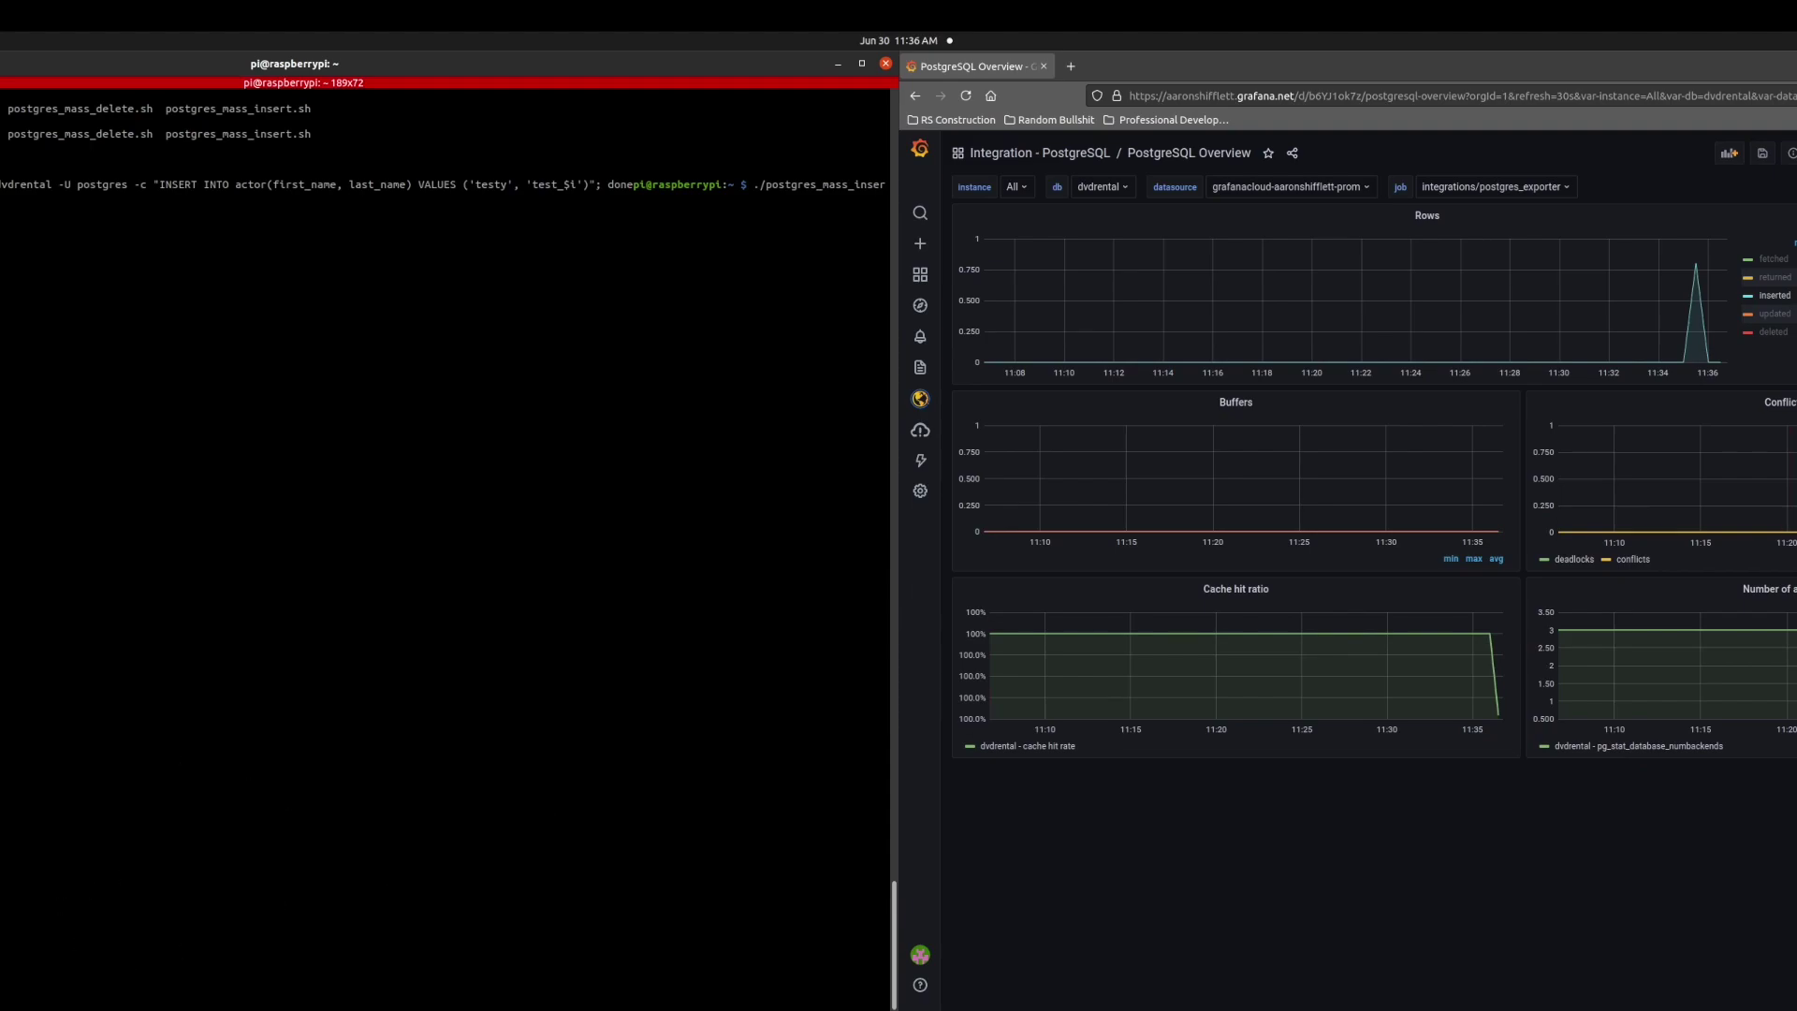
{"action": "left_click", "coordinate": [1329, 917]}
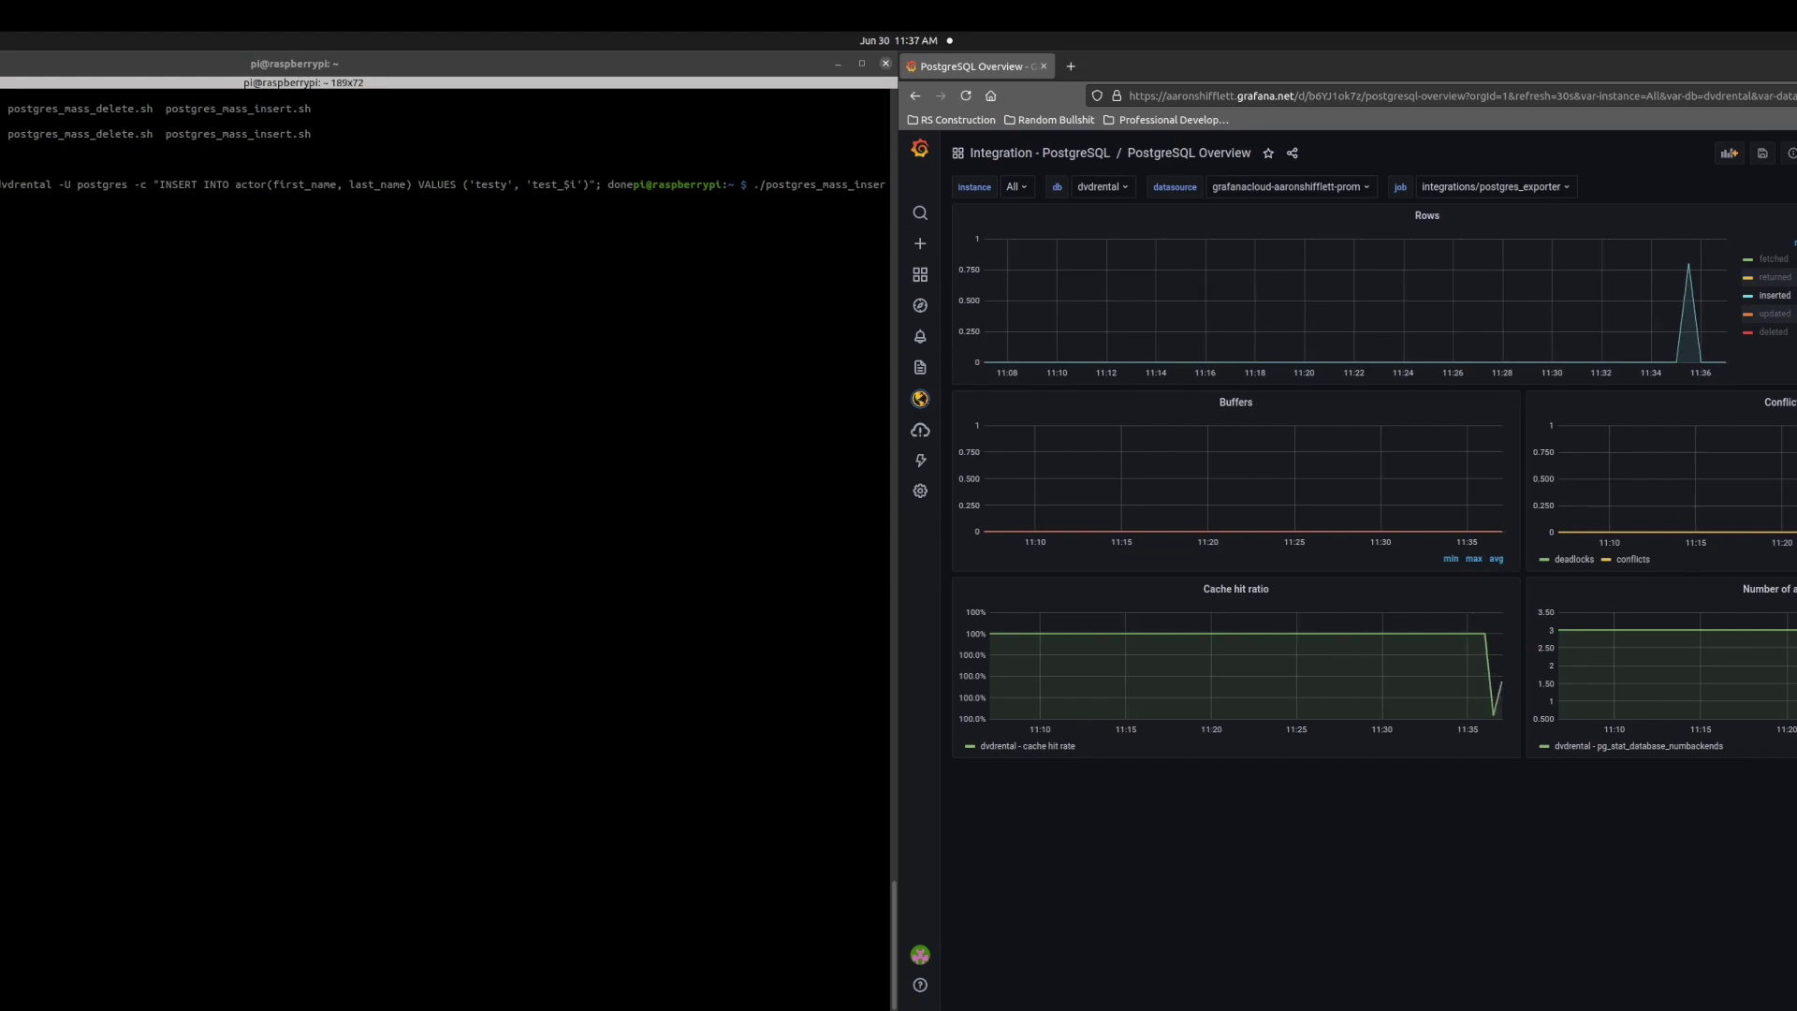
Isolate the deleted series in the Rows graph, revealing a delete spike near 0.35 at 11:36.
{"action": "left_click", "coordinate": [1765, 335]}
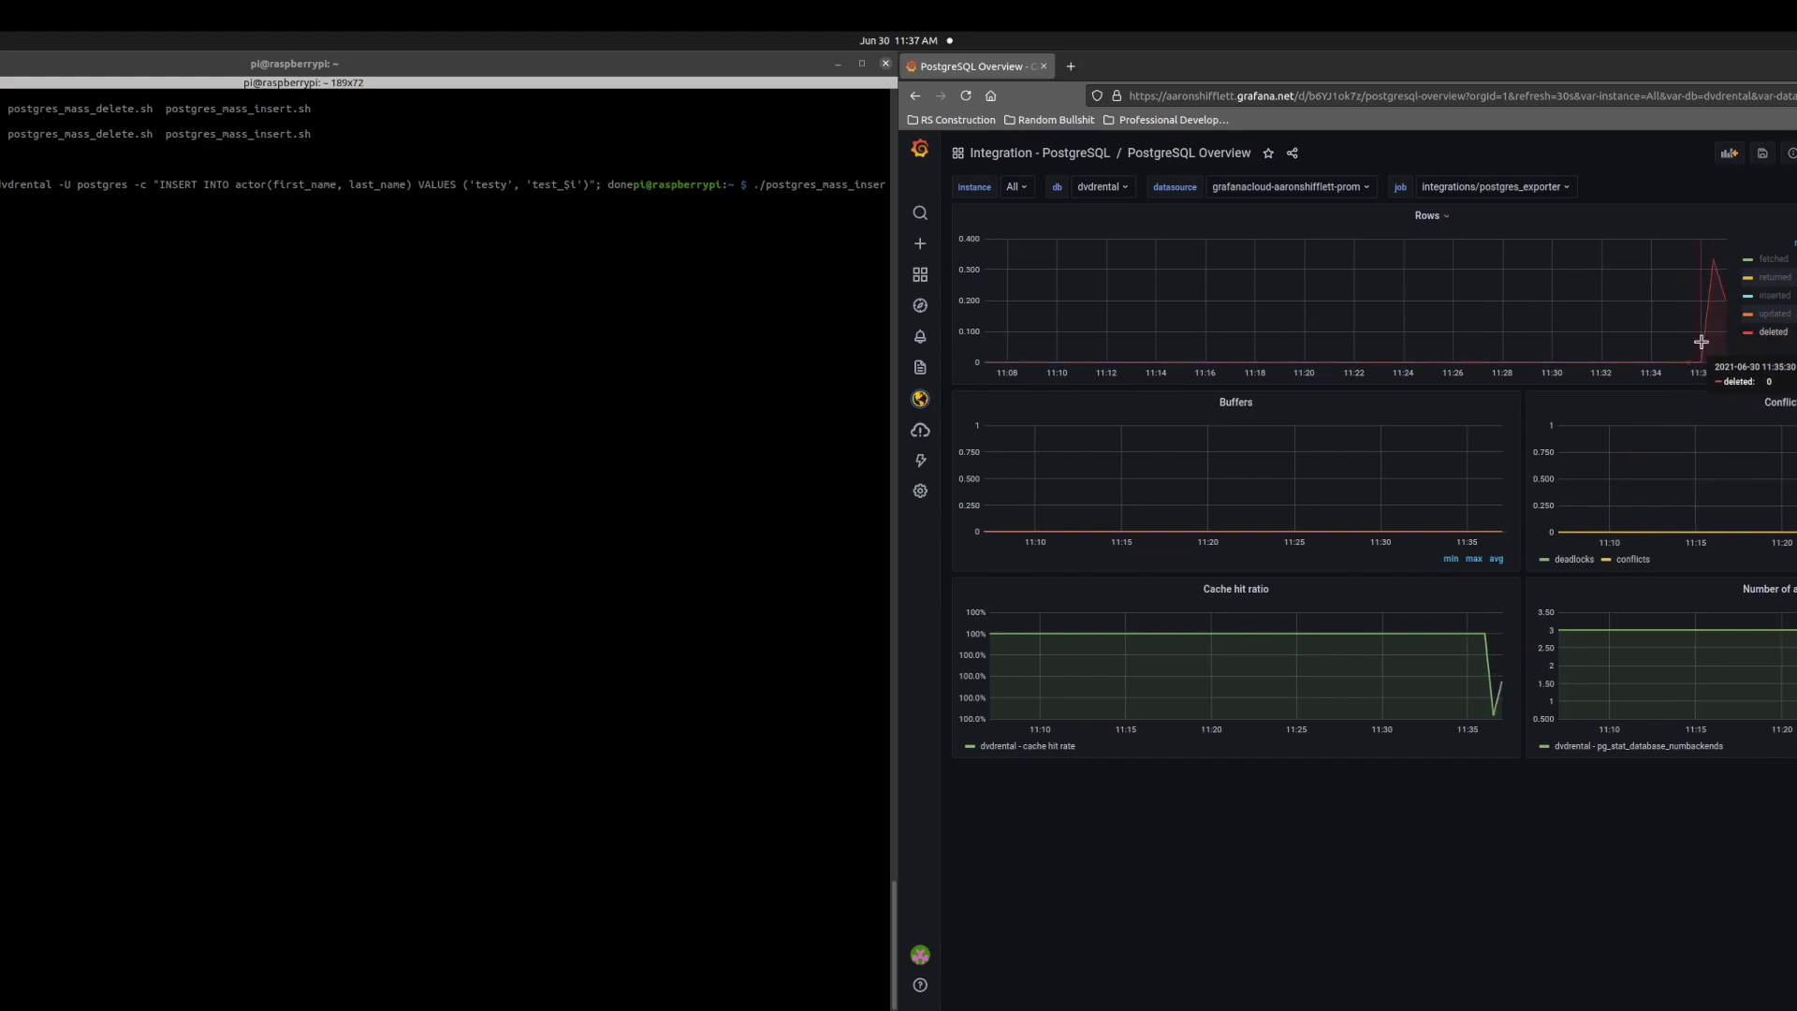
{"action": "mouse_move", "coordinate": [1717, 314]}
{"action": "left_click", "coordinate": [231, 853]}
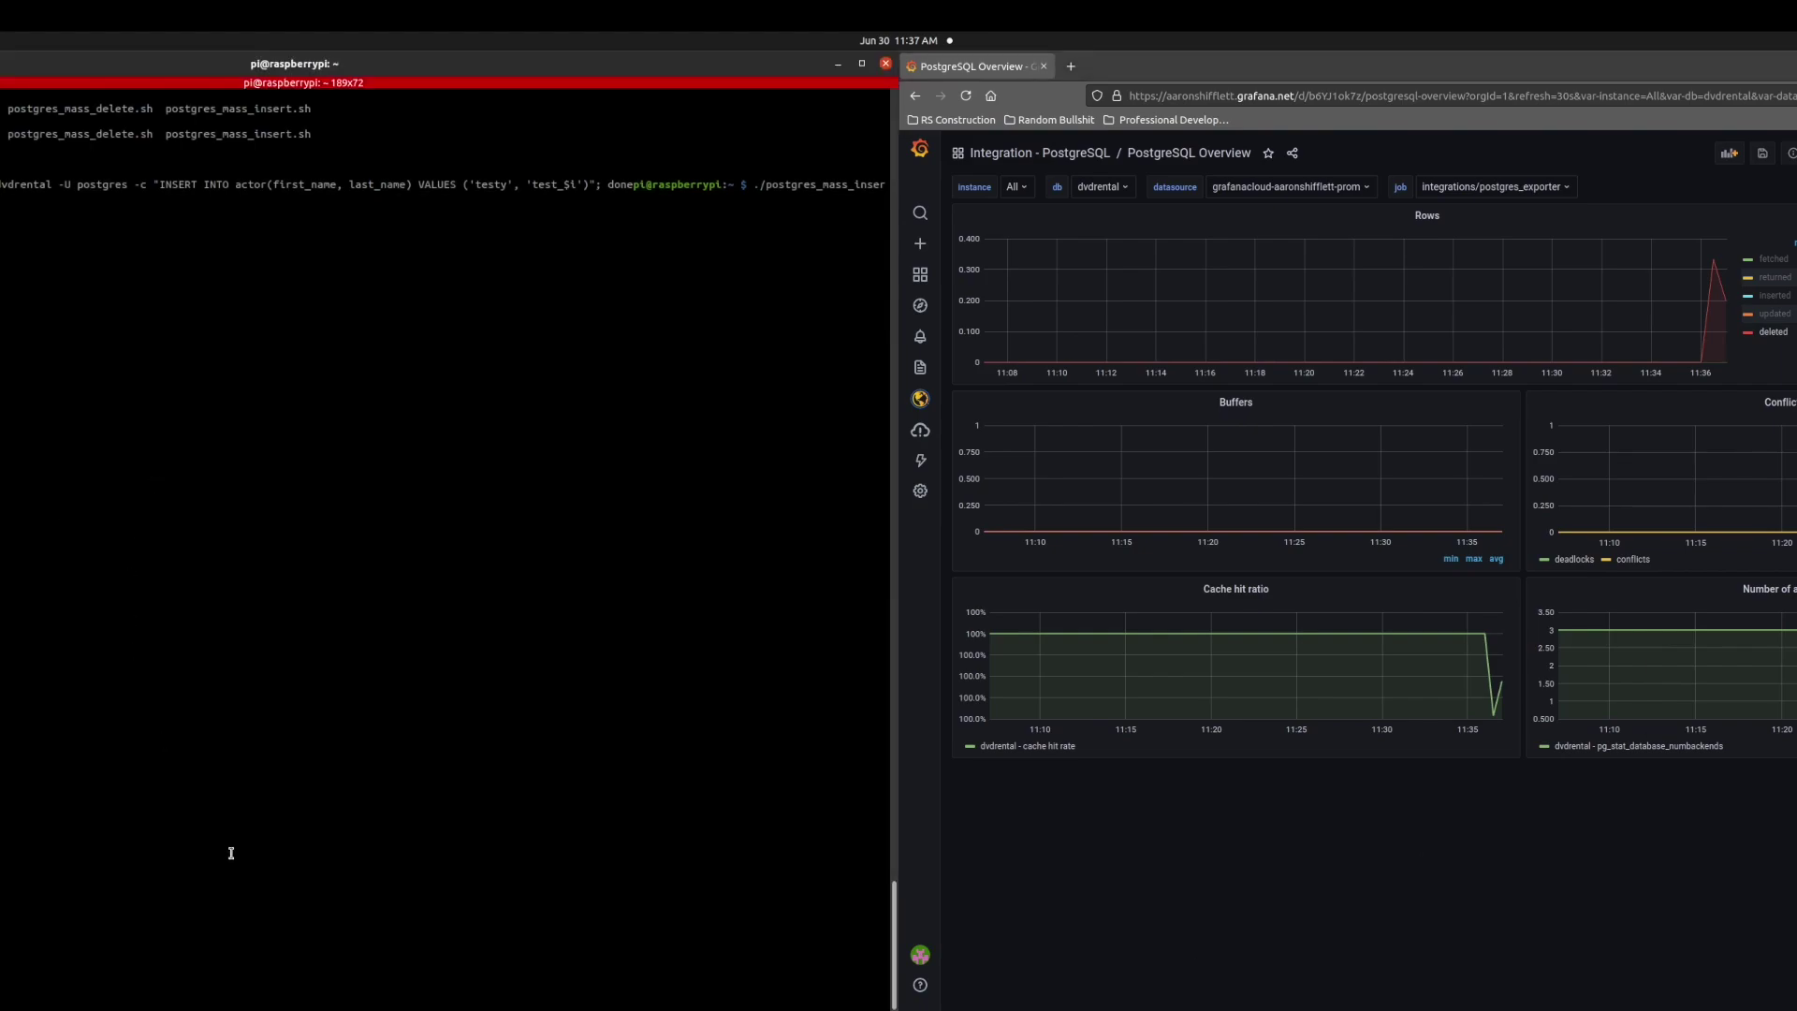
Connect with psql -U postgres and list last_update times of actors matching LIKE 'test%'.
{"action": "key", "text": "alt+Tab"}
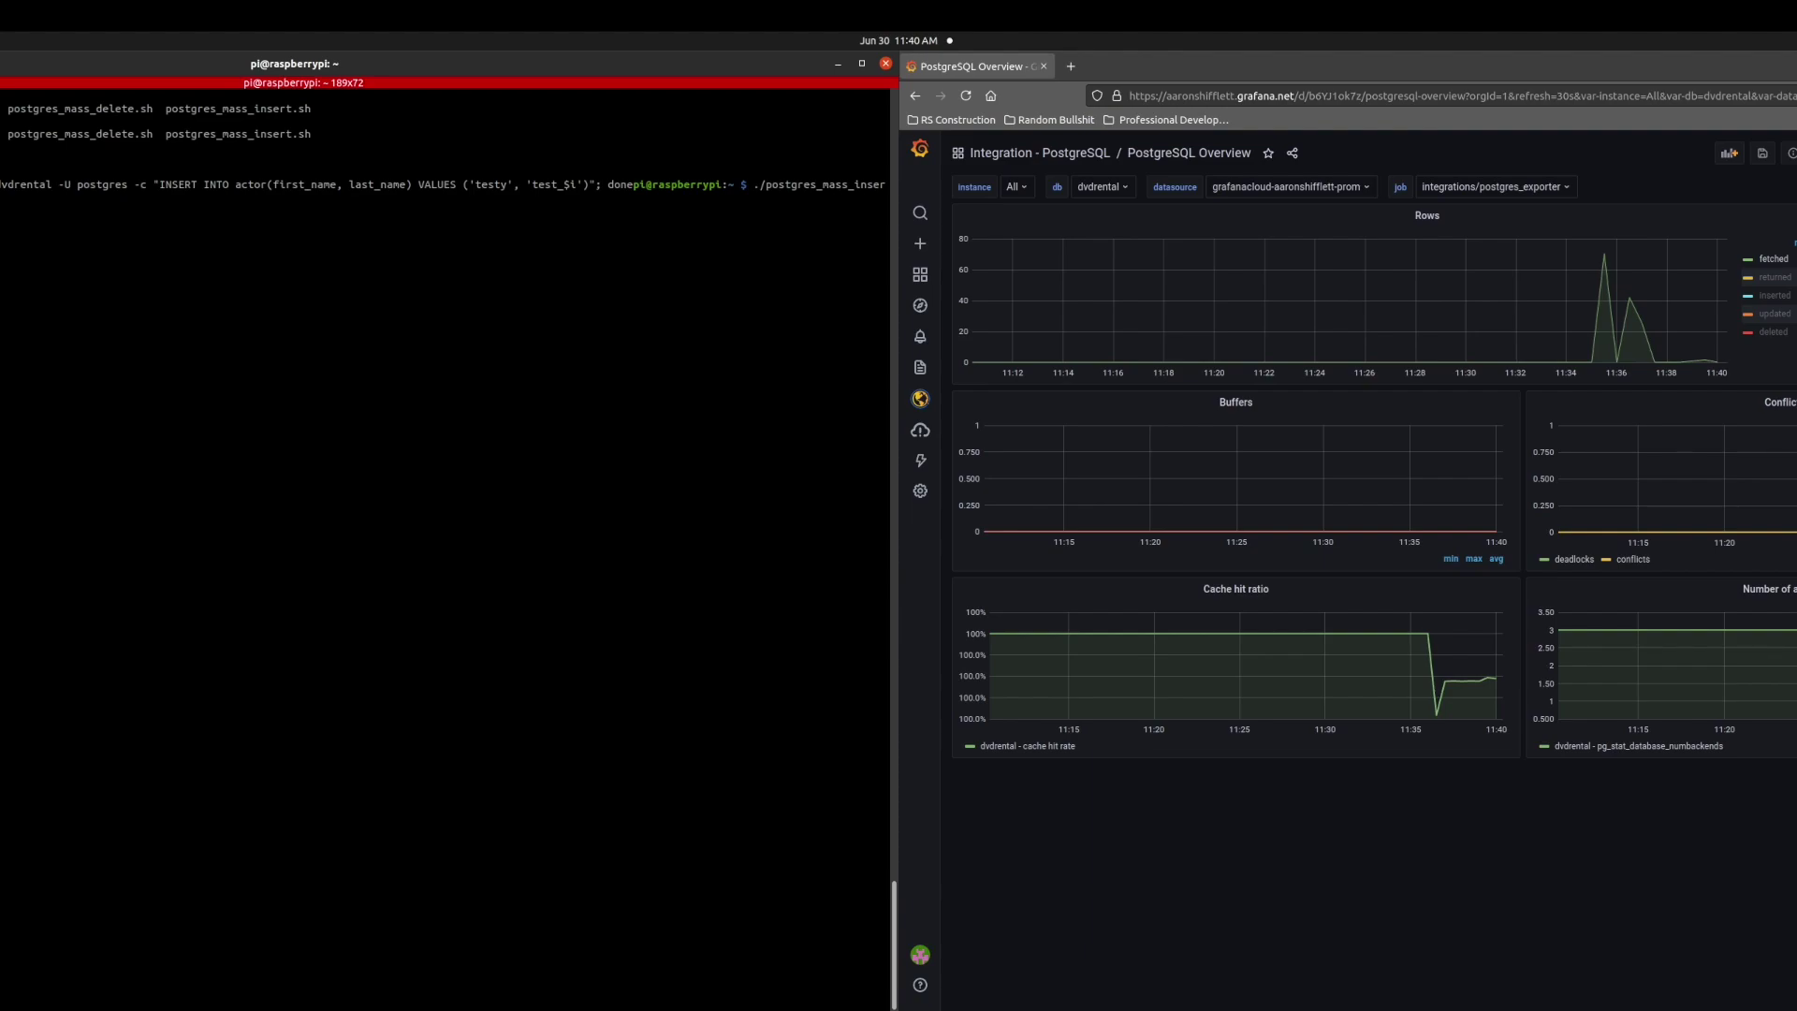
{"action": "type", "text": "l -U post"}
{"action": "type", "text": "gres"}
{"action": "key", "text": "Return"}
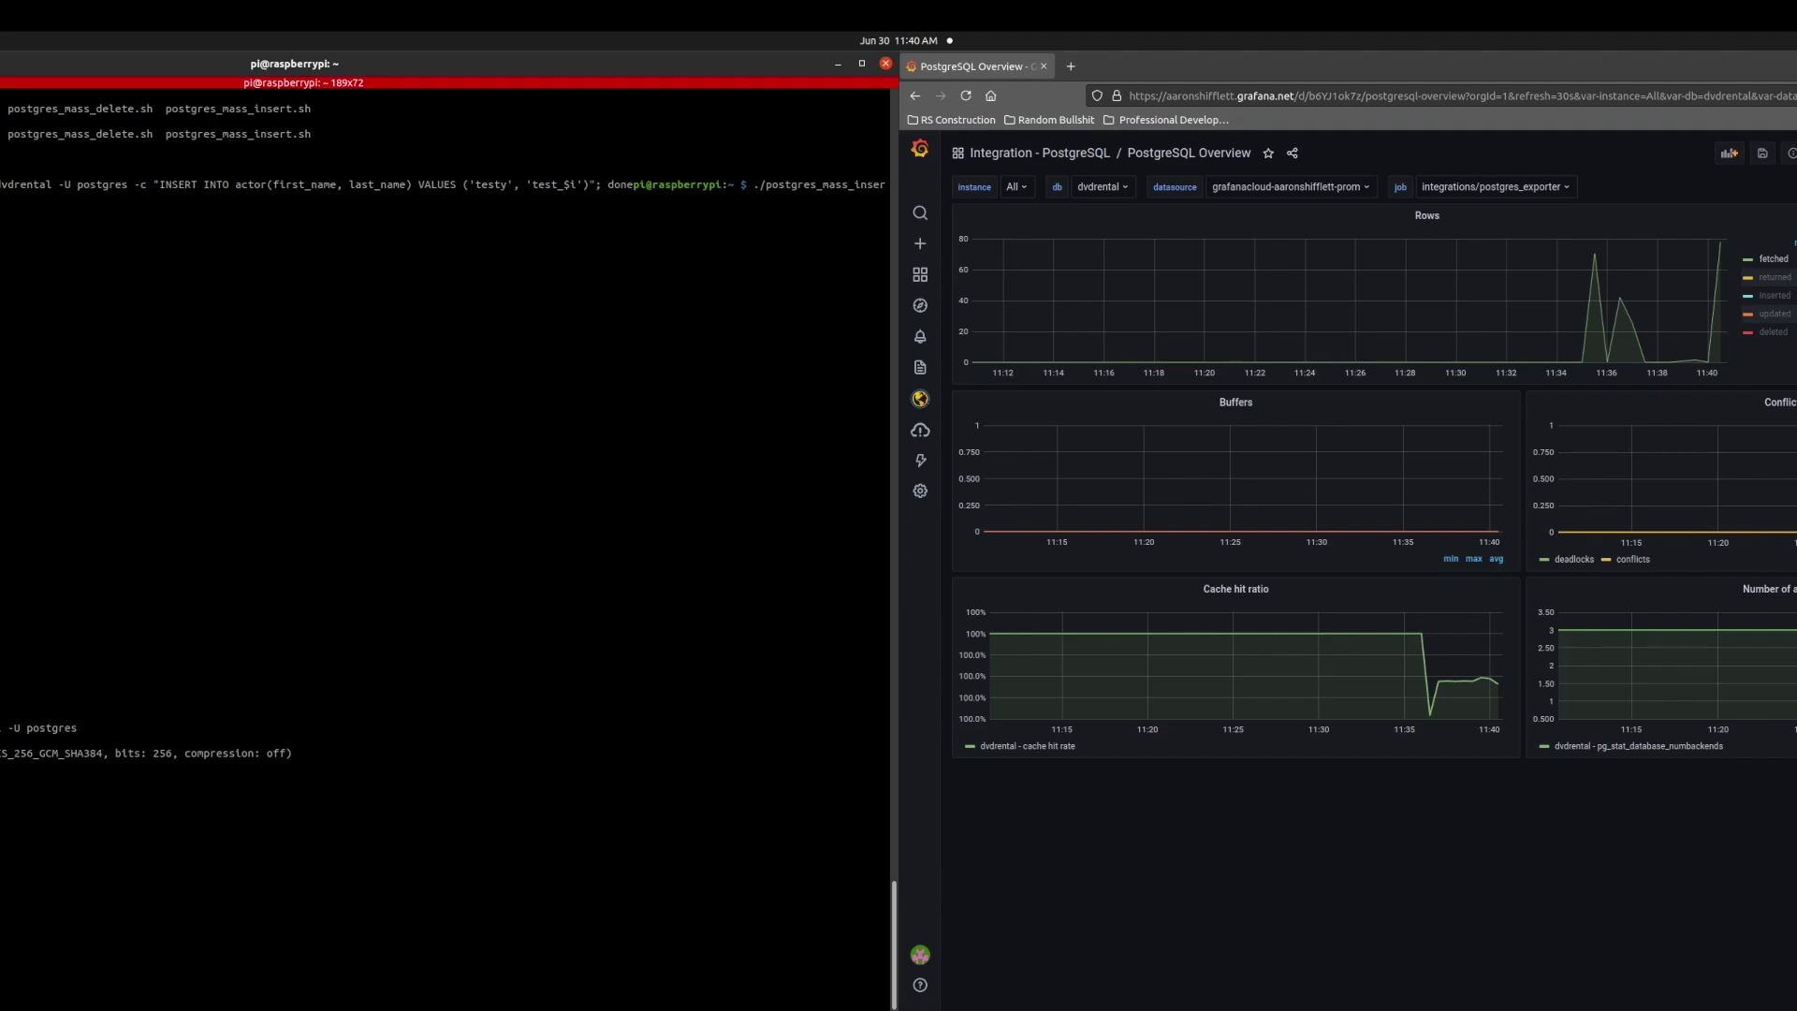
{"action": "scroll", "coordinate": [444, 432], "scroll_direction": "down", "scroll_amount": 1}
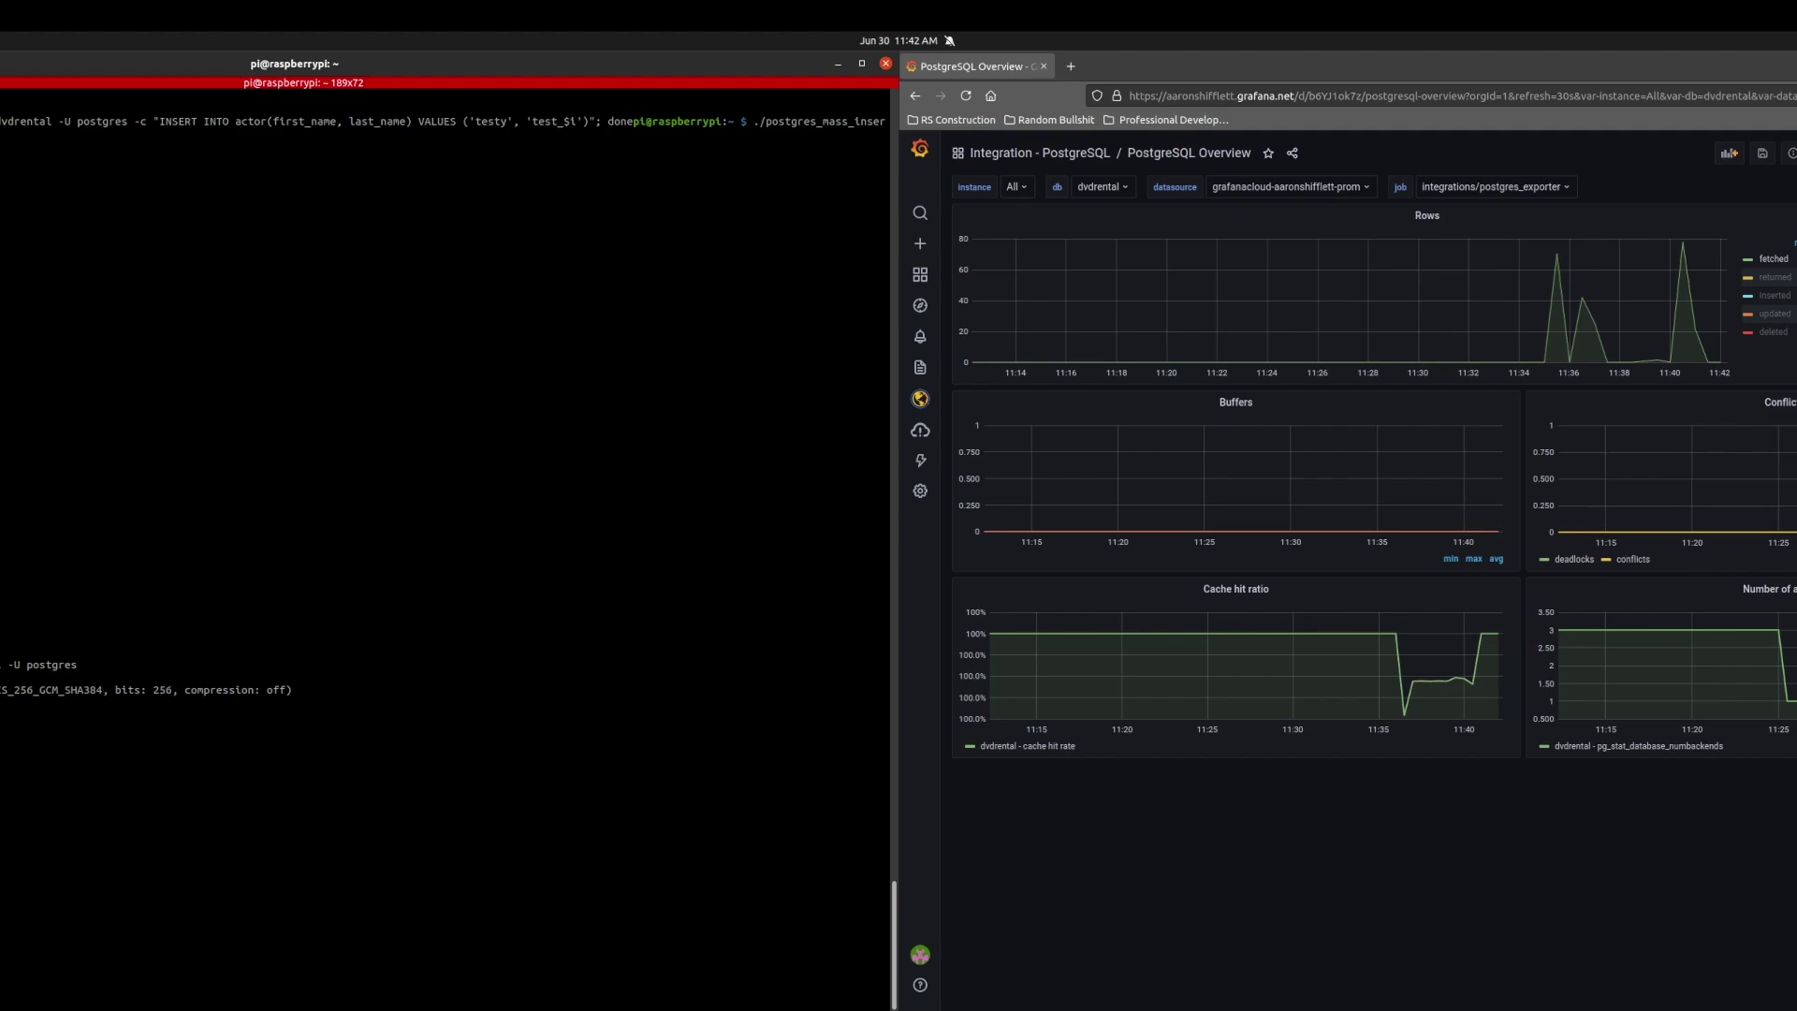
{"action": "type", "text": "IKE 'test%';"}
{"action": "key", "text": "Return"}
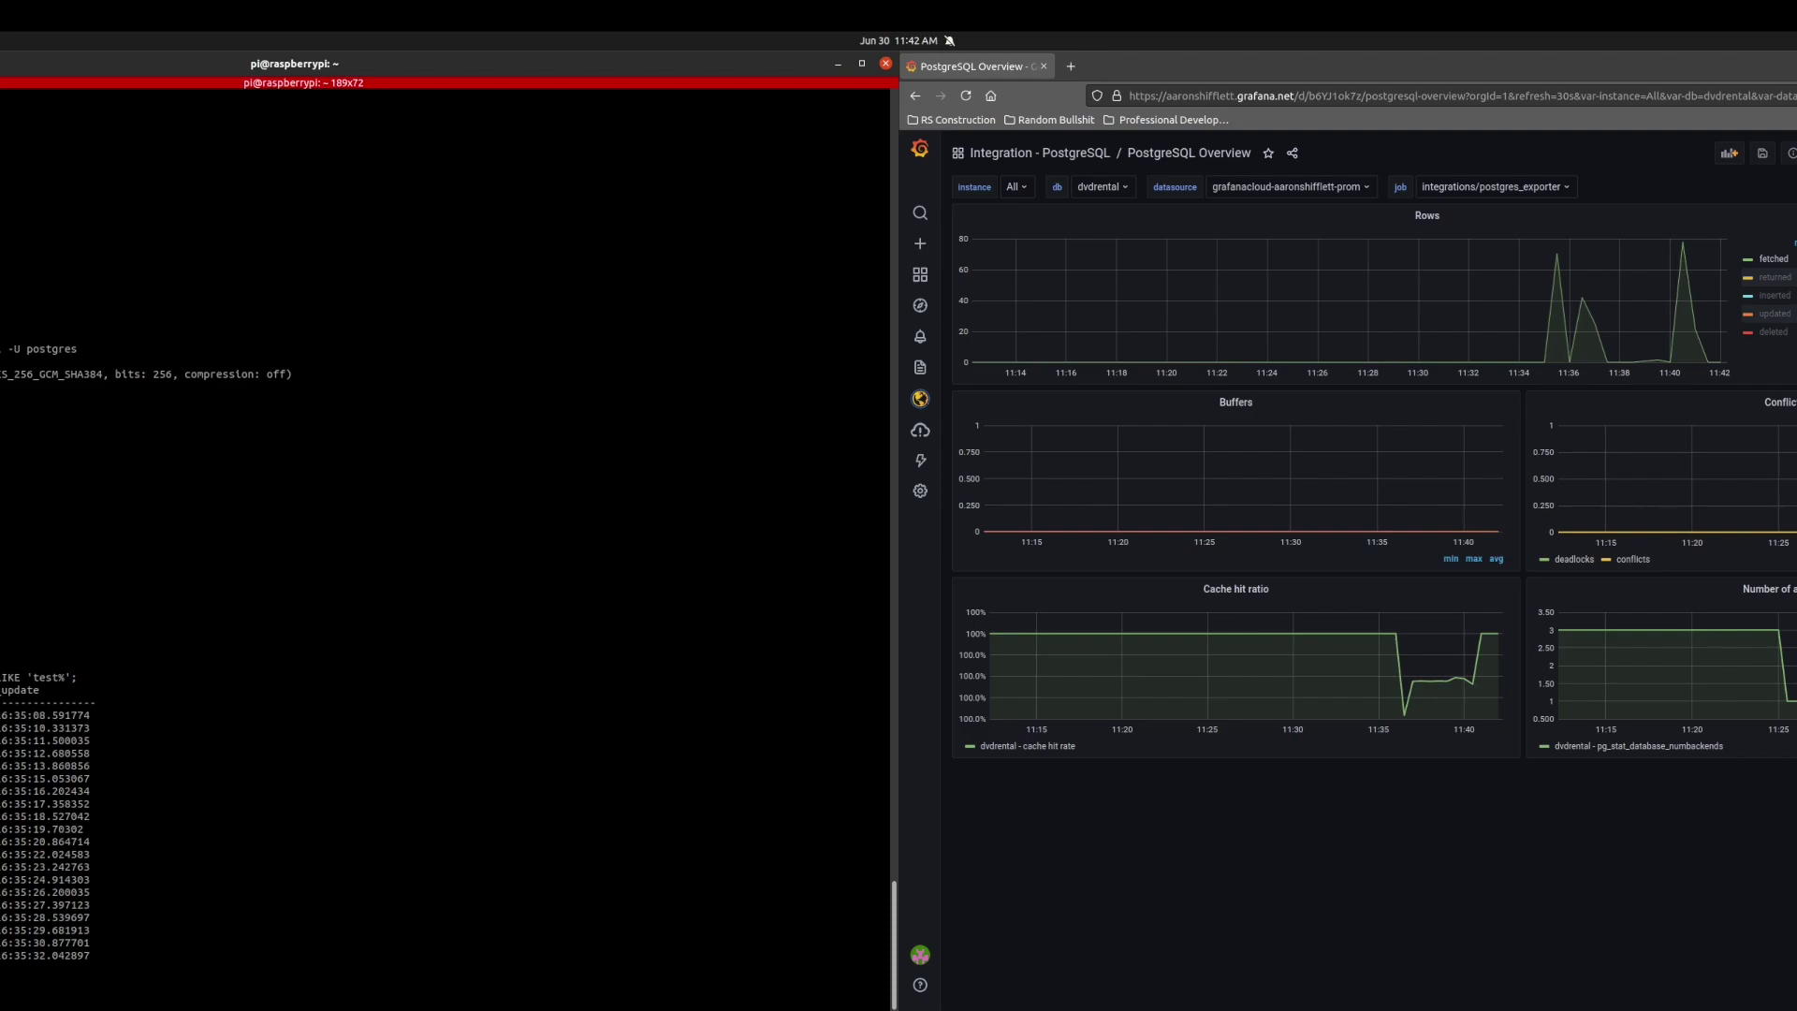
Check the returned series, then isolate fetched in the Rows graph, showing spikes near 80.
{"action": "key", "text": "alt+Tab"}
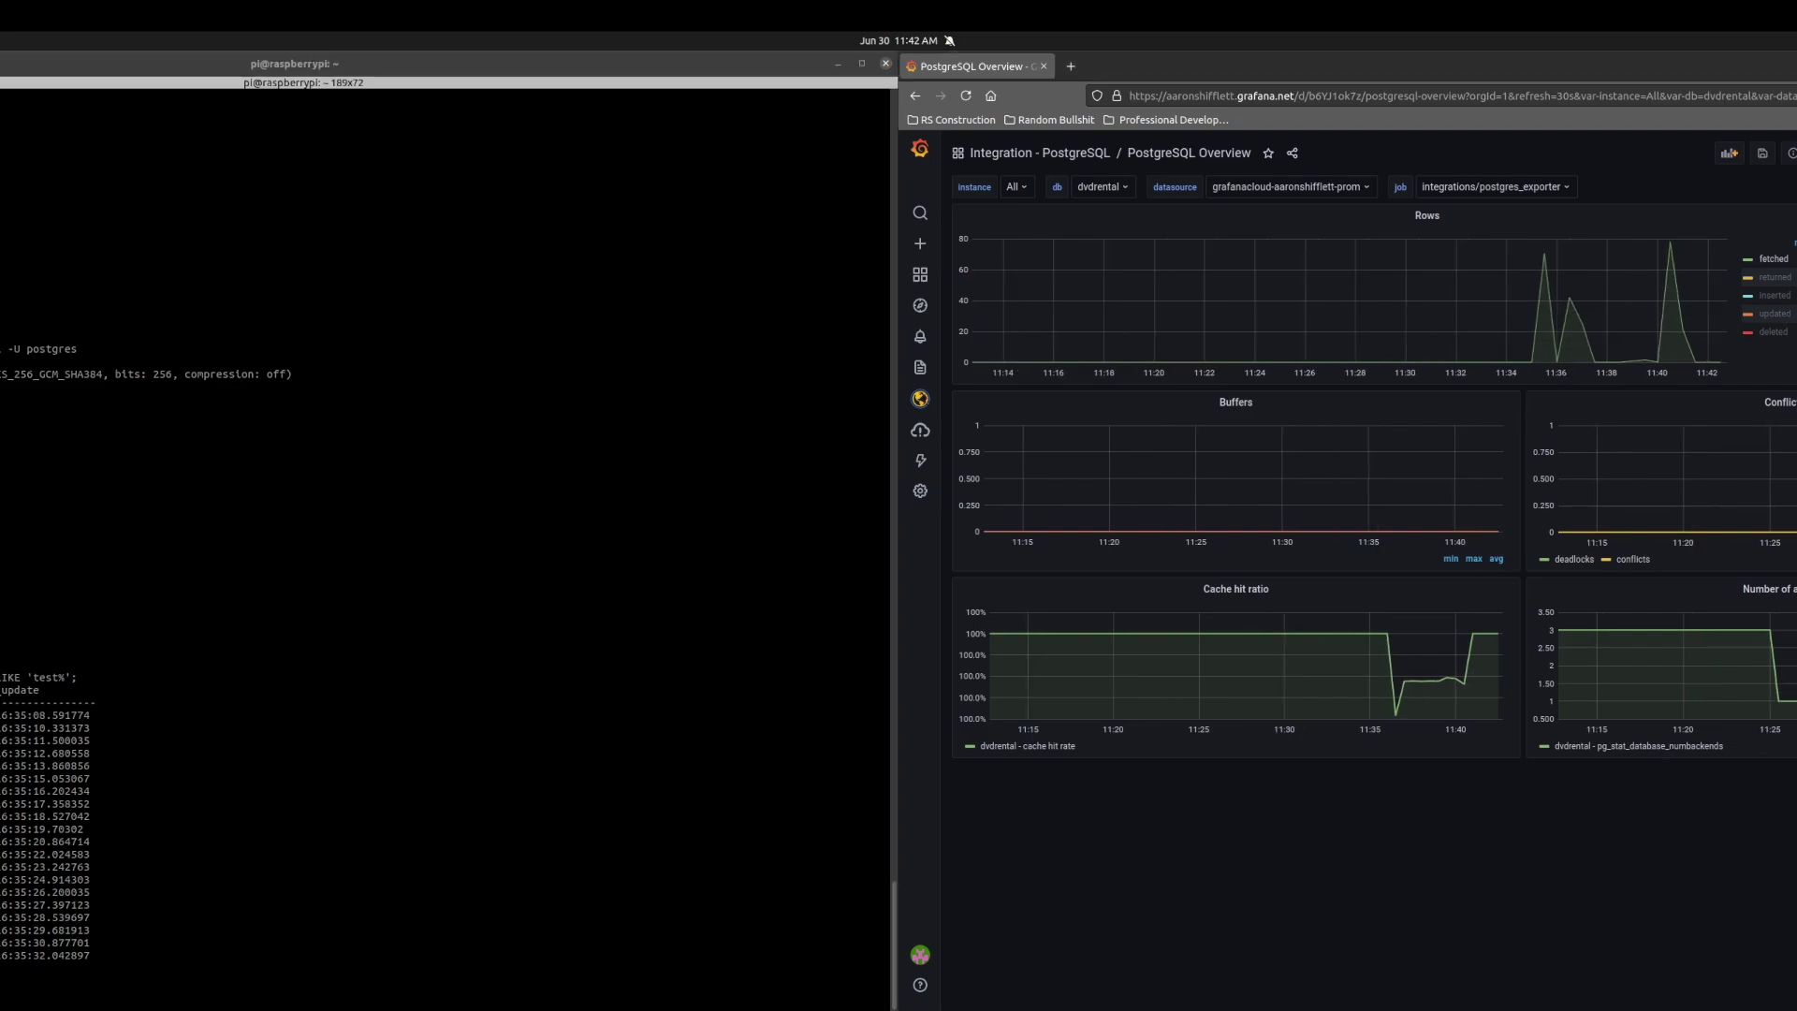
{"action": "left_click", "coordinate": [1777, 279]}
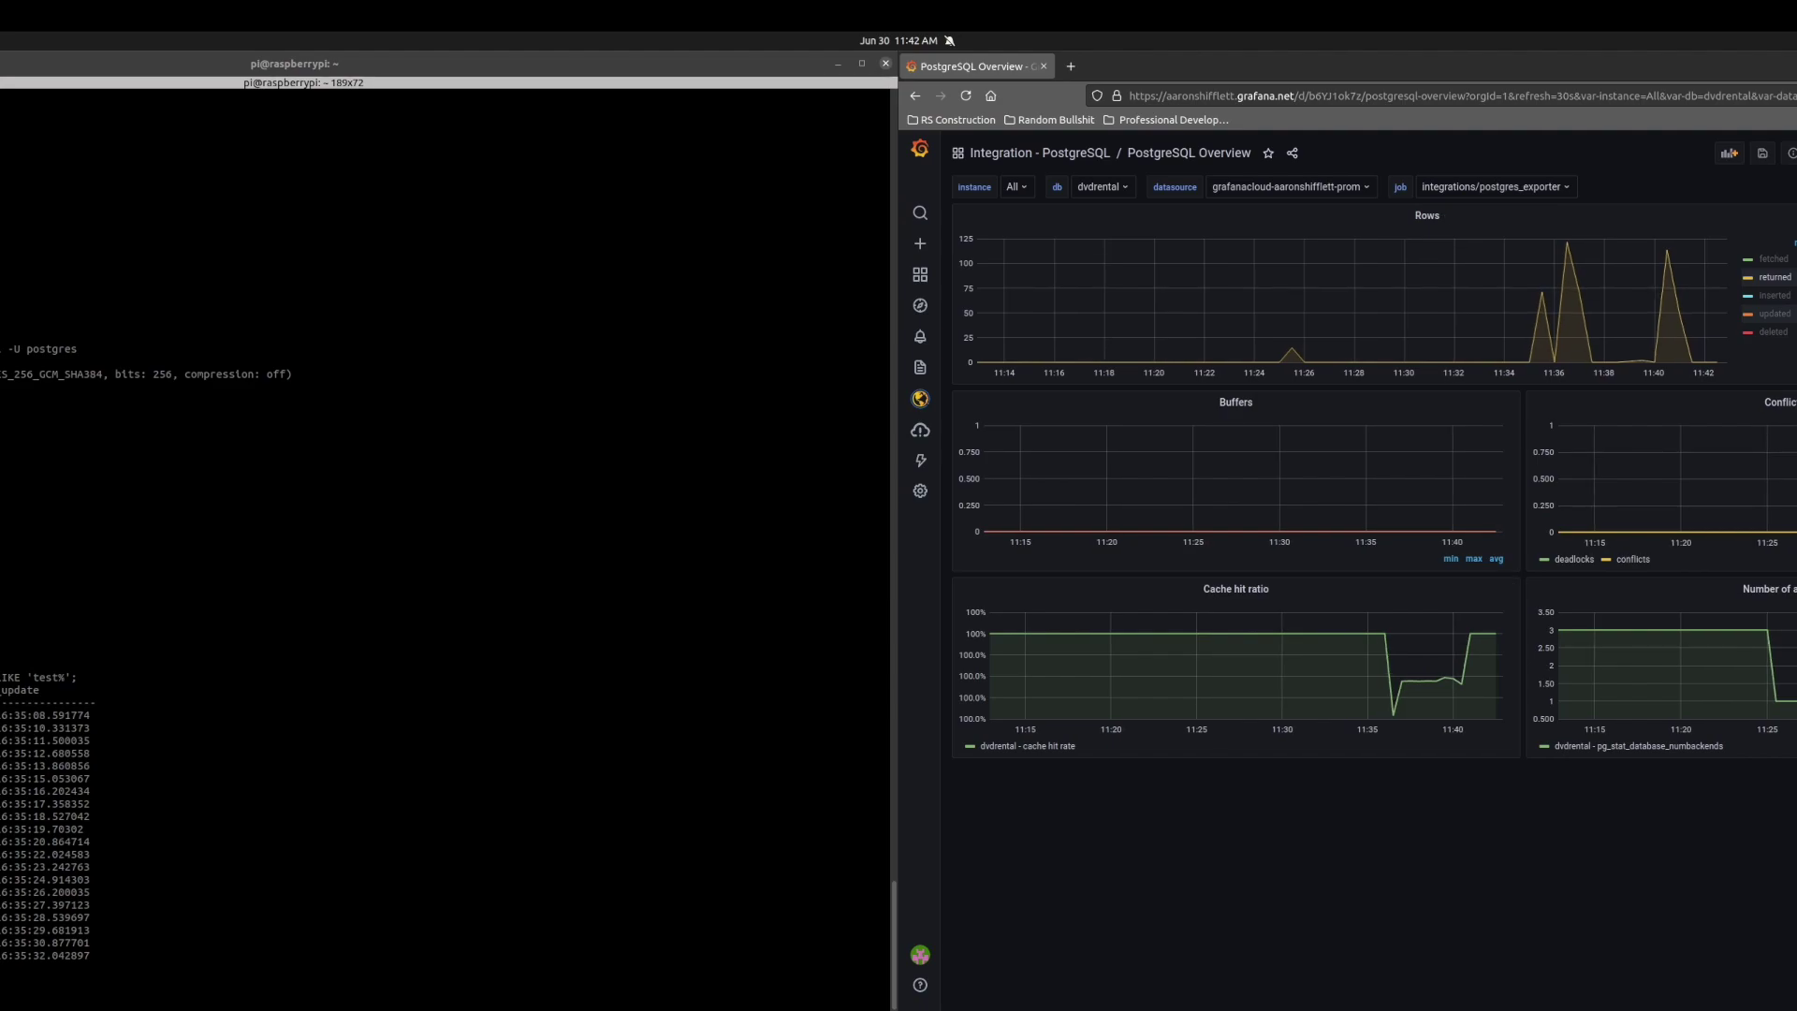
{"action": "left_click", "coordinate": [1773, 259]}
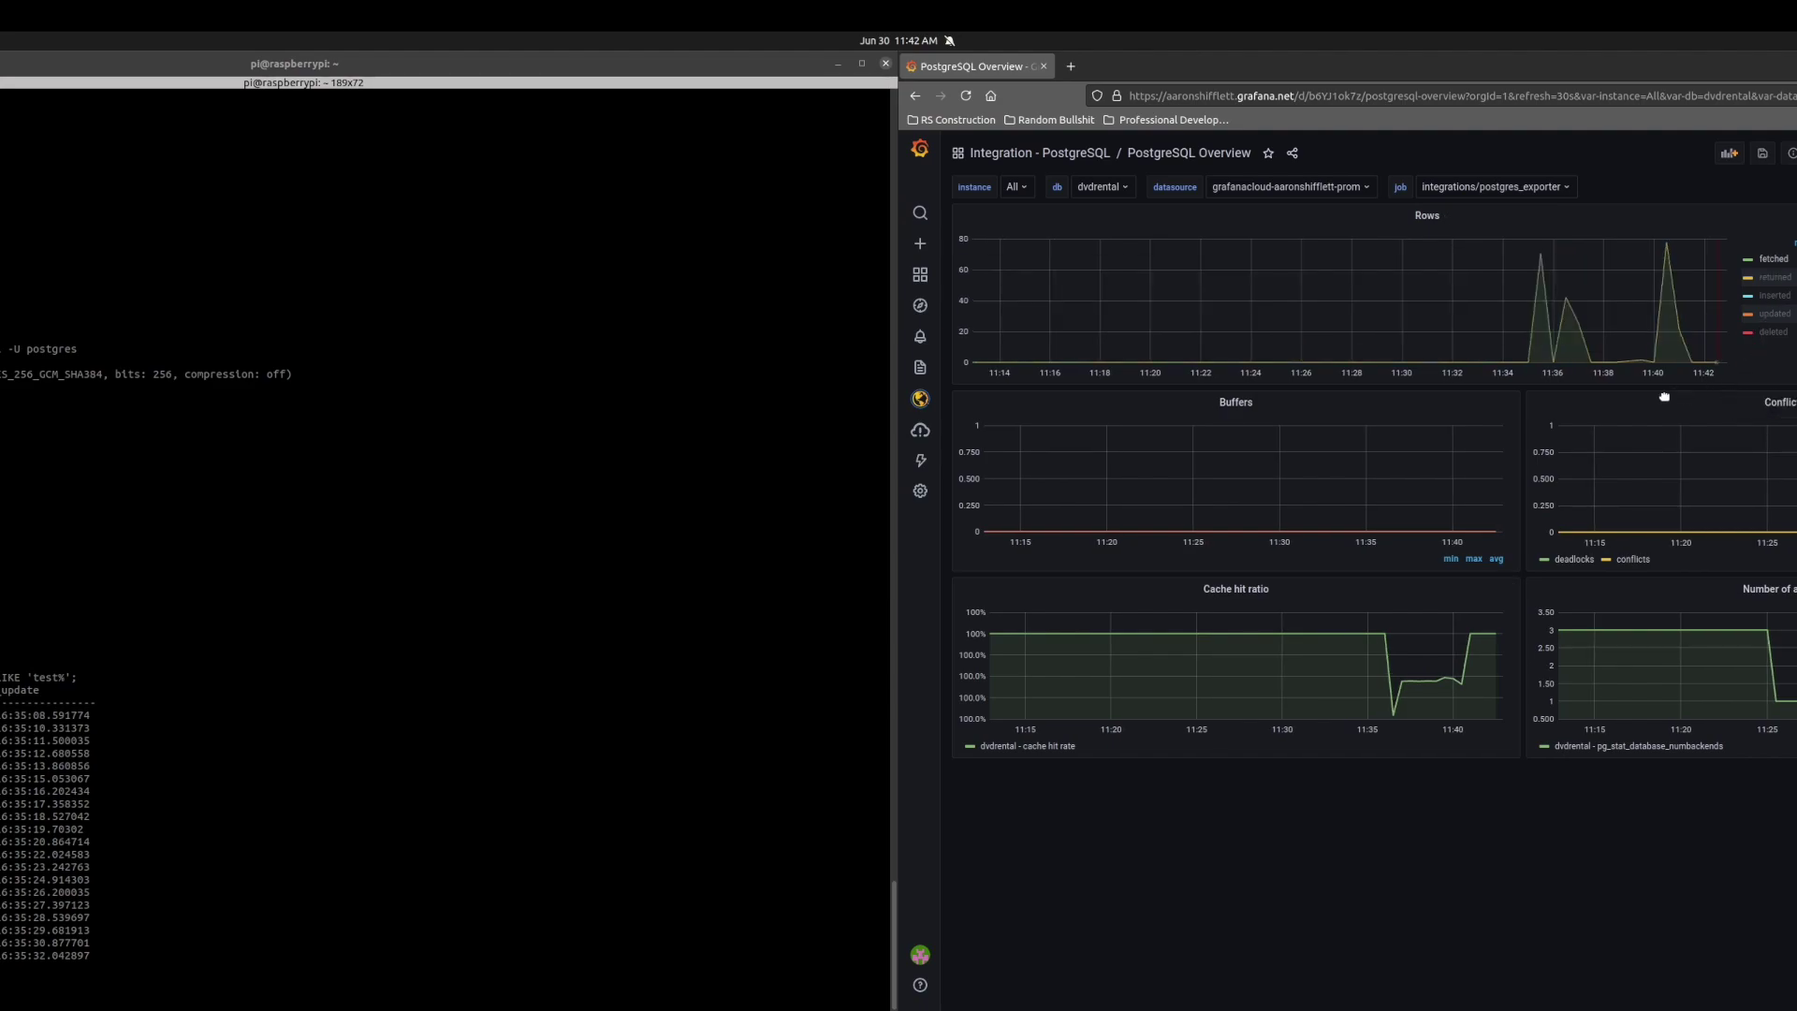